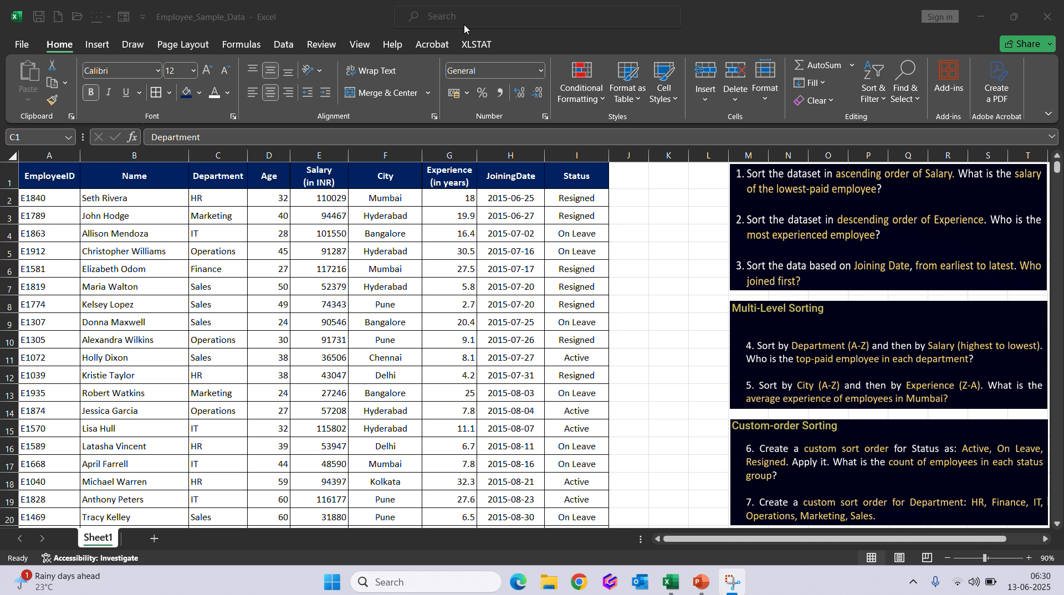
# Sort the employee table by the Department column from A to Z.
pyautogui.click(217, 177)
pyautogui.click(876, 94)
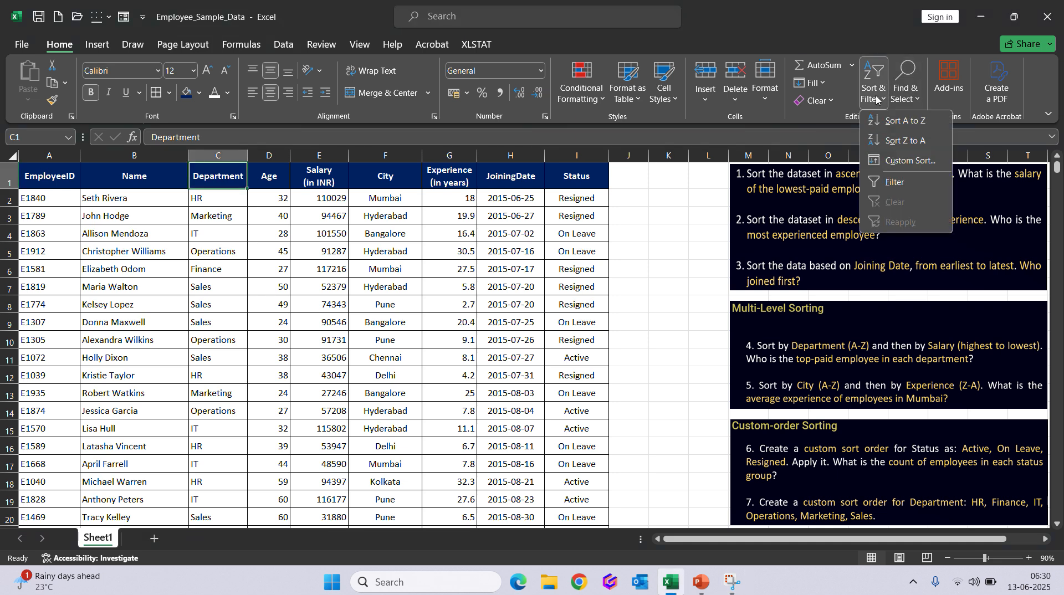
pyautogui.click(900, 121)
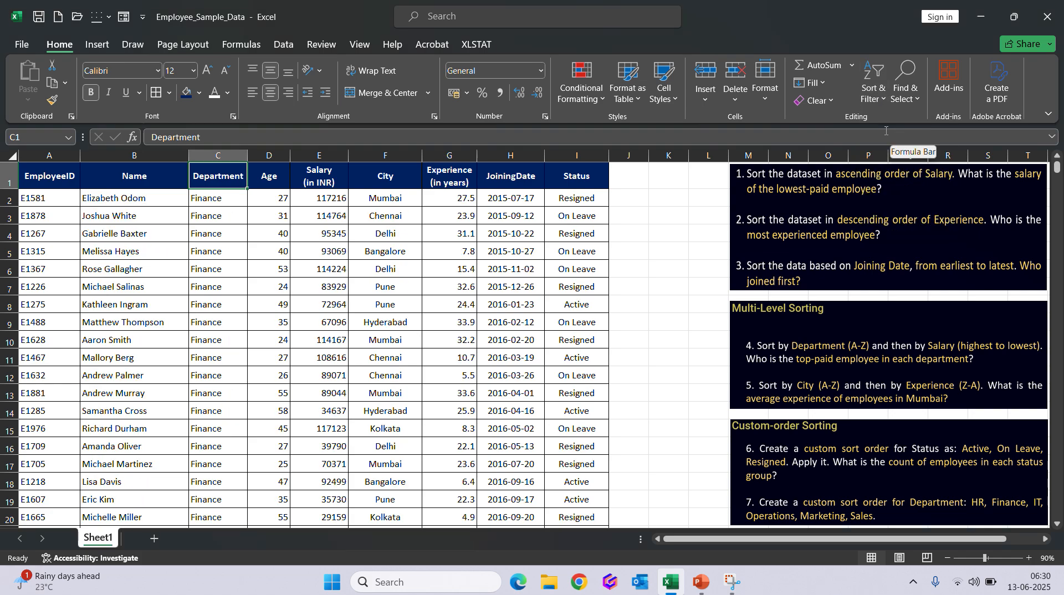
# Examine the department groups through the table and undo the A to Z sort.
pyautogui.scroll(-20, 454, 398)
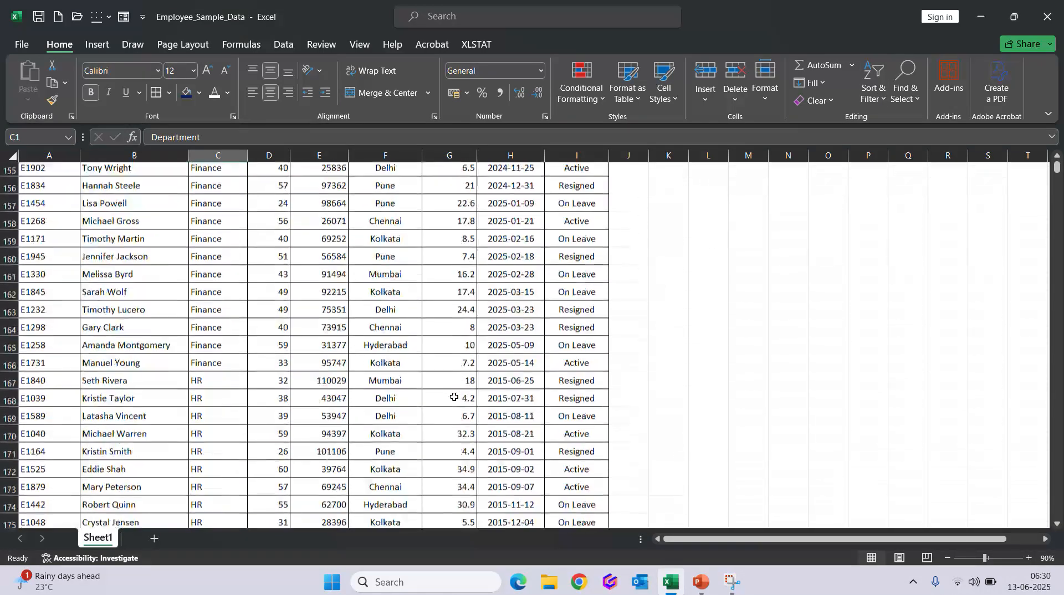
pyautogui.scroll(-20, 454, 398)
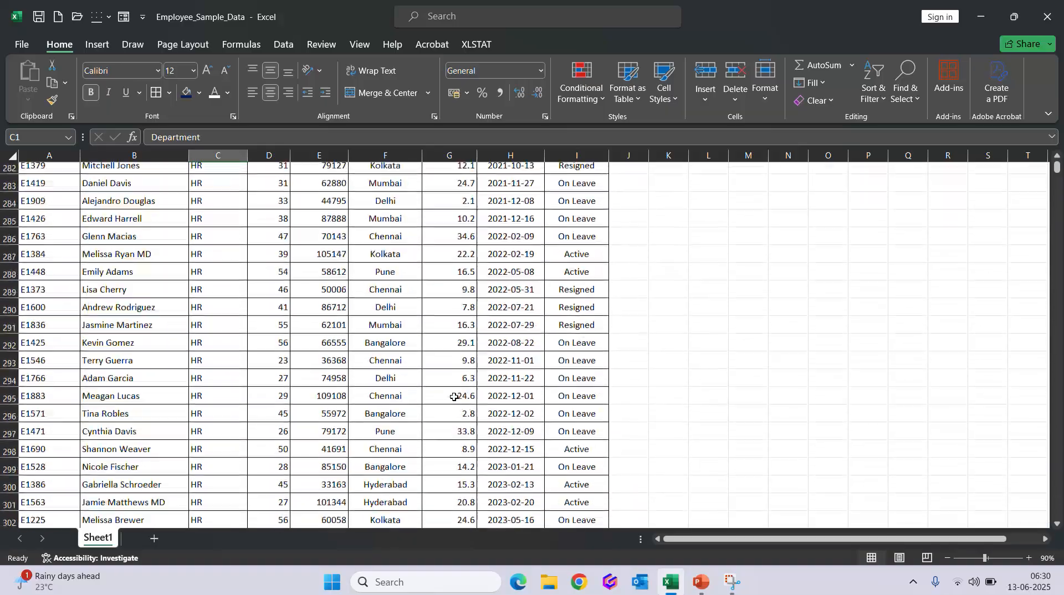
pyautogui.scroll(-20, 454, 398)
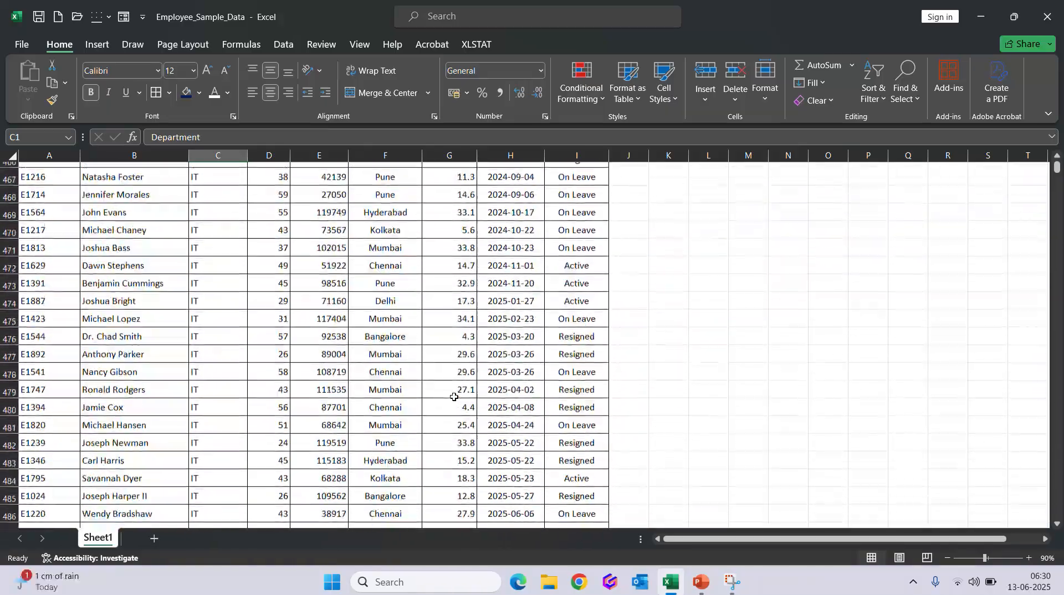
pyautogui.scroll(-20, 454, 398)
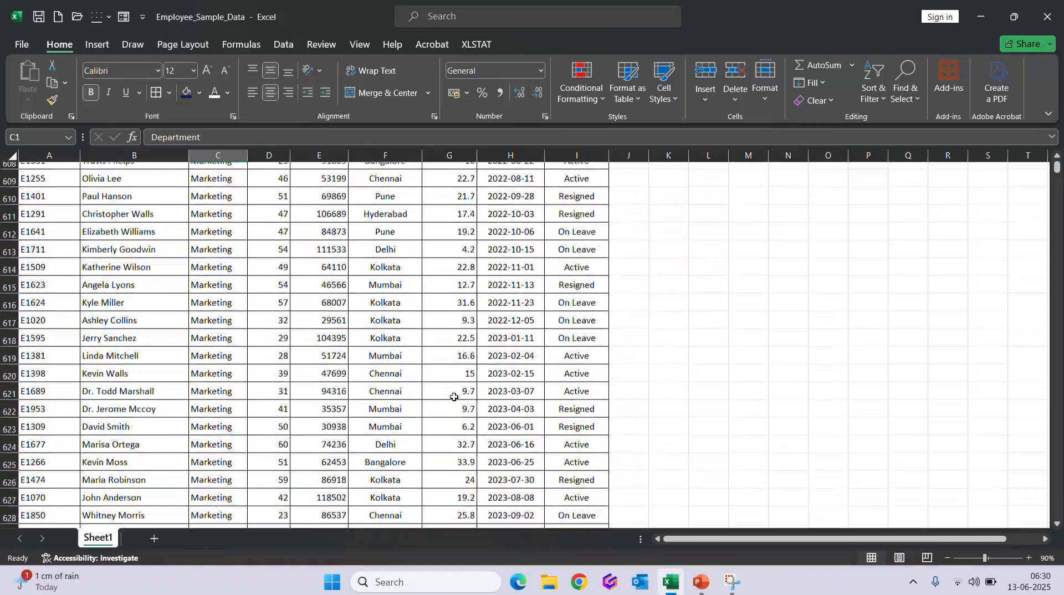
pyautogui.scroll(-20, 454, 398)
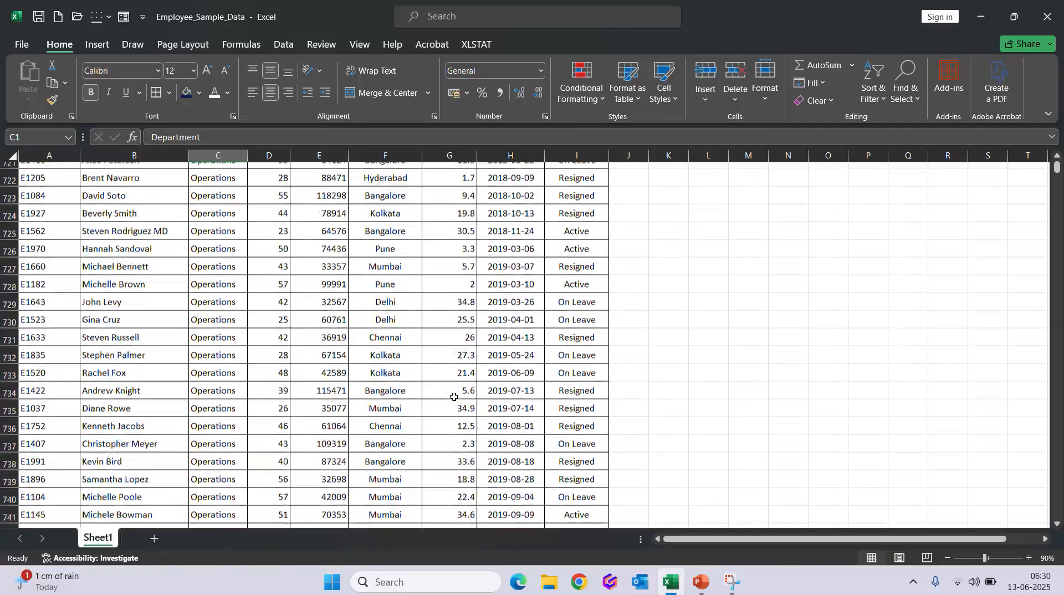
pyautogui.scroll(20, 454, 397)
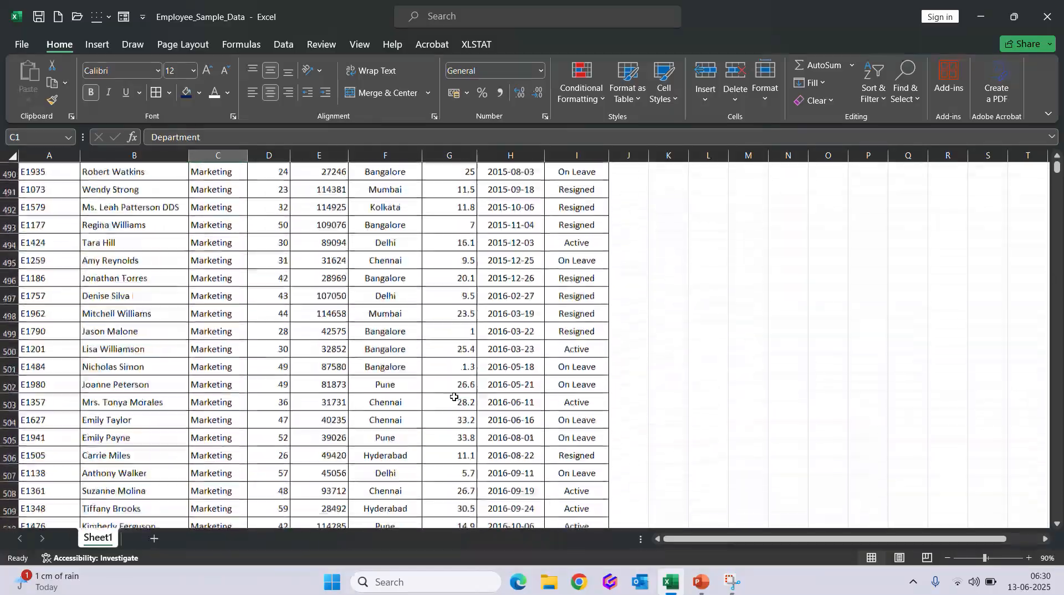
pyautogui.scroll(20, 454, 397)
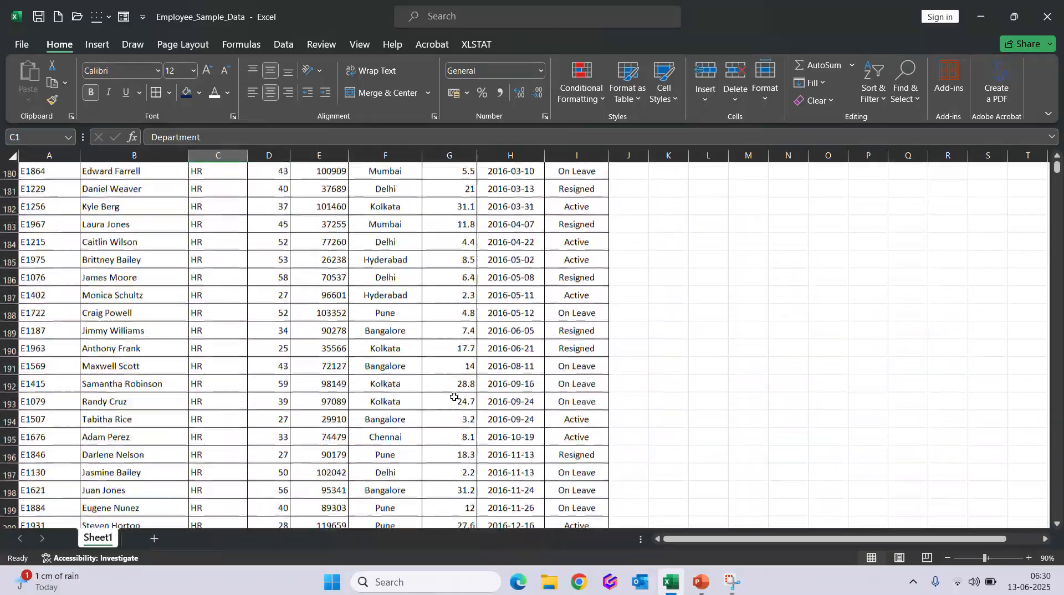
pyautogui.scroll(20, 454, 398)
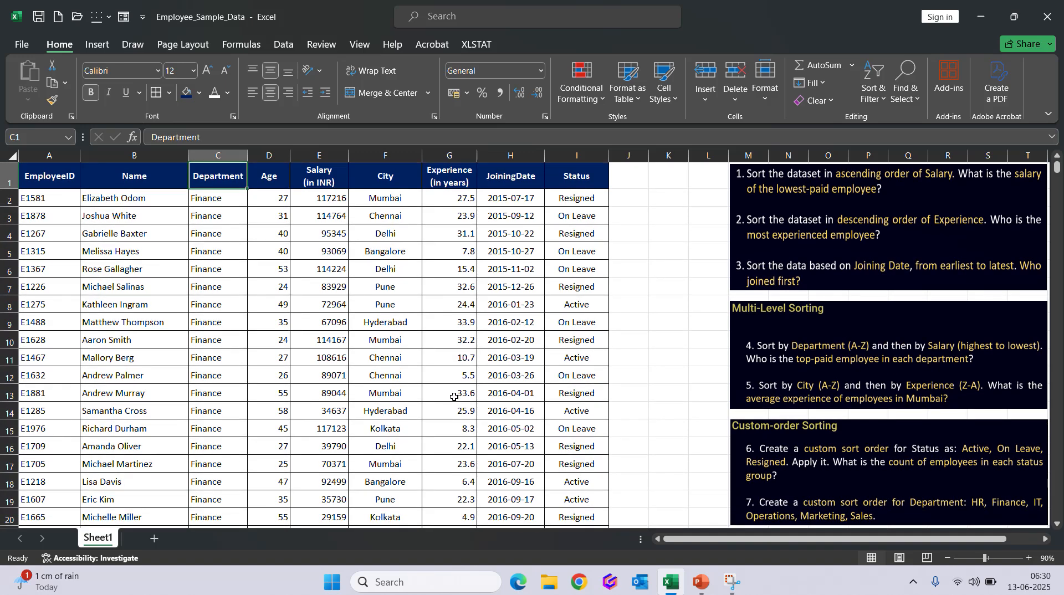
pyautogui.hotkey('ctrl', 'z')
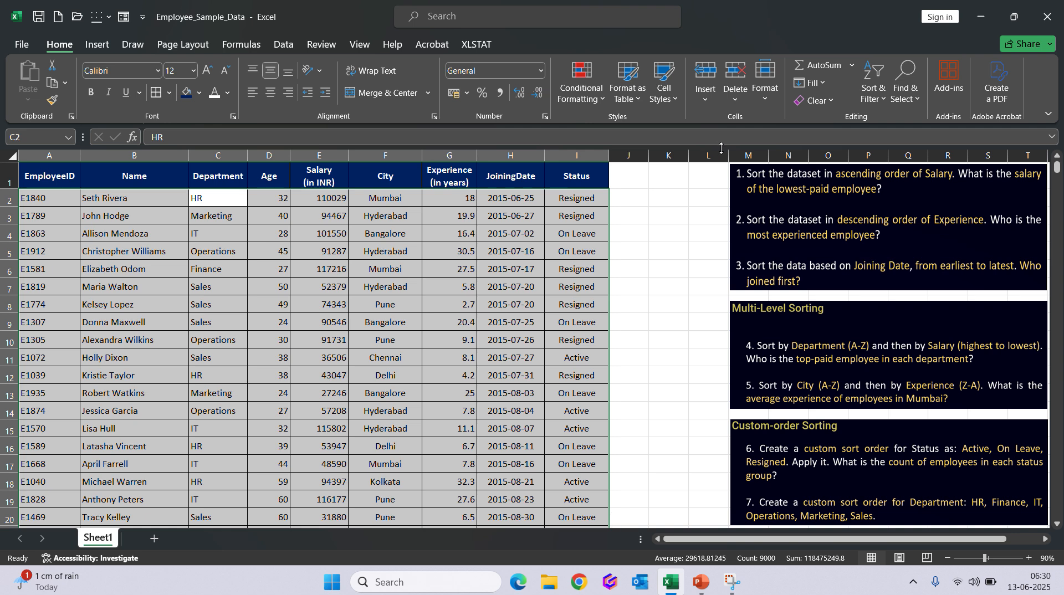
# Start a custom sort of the employee table with Department, by cell values from A to Z, as the first level.
pyautogui.click(233, 185)
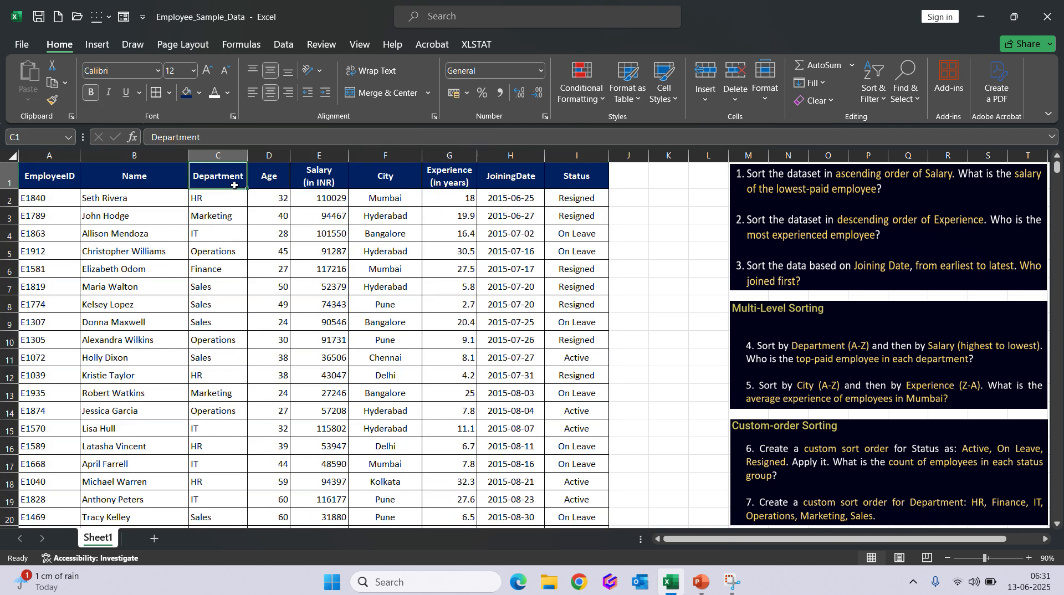
pyautogui.click(876, 101)
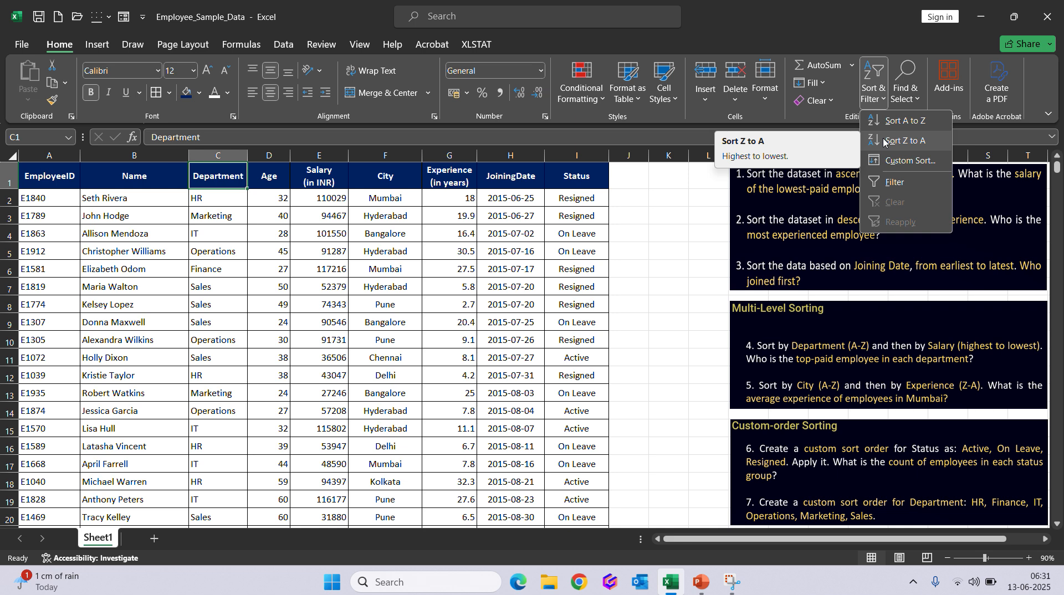
pyautogui.click(896, 161)
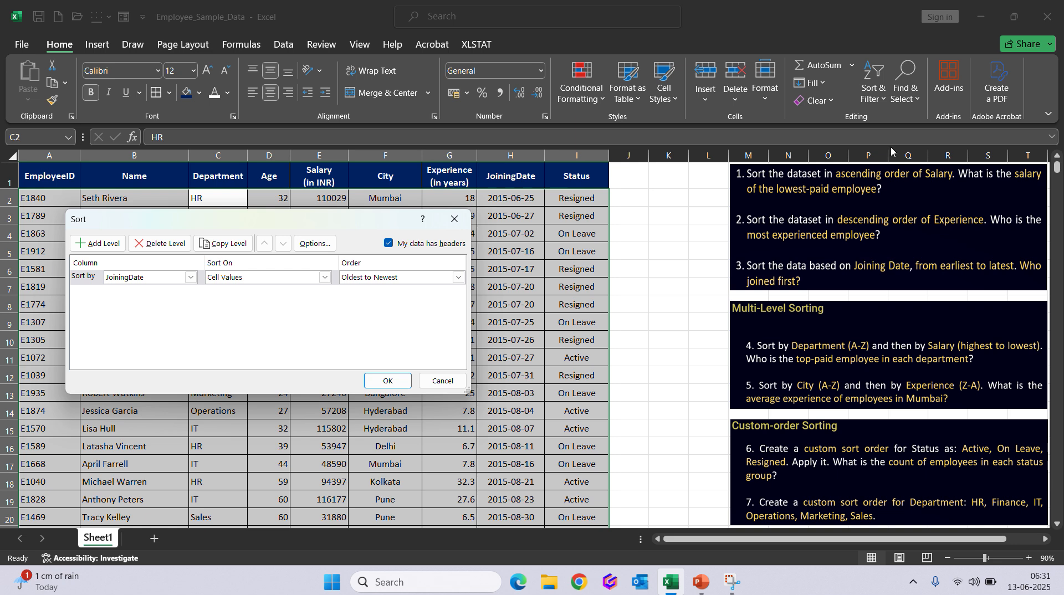
pyautogui.moveTo(320, 228); pyautogui.dragTo(853, 190)
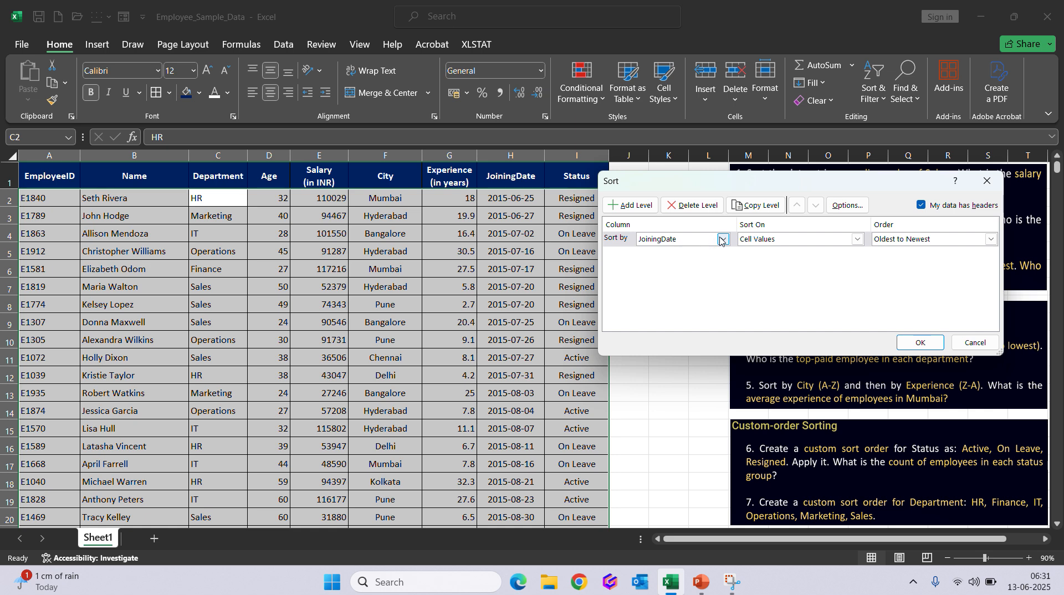
pyautogui.moveTo(774, 182); pyautogui.dragTo(489, 132)
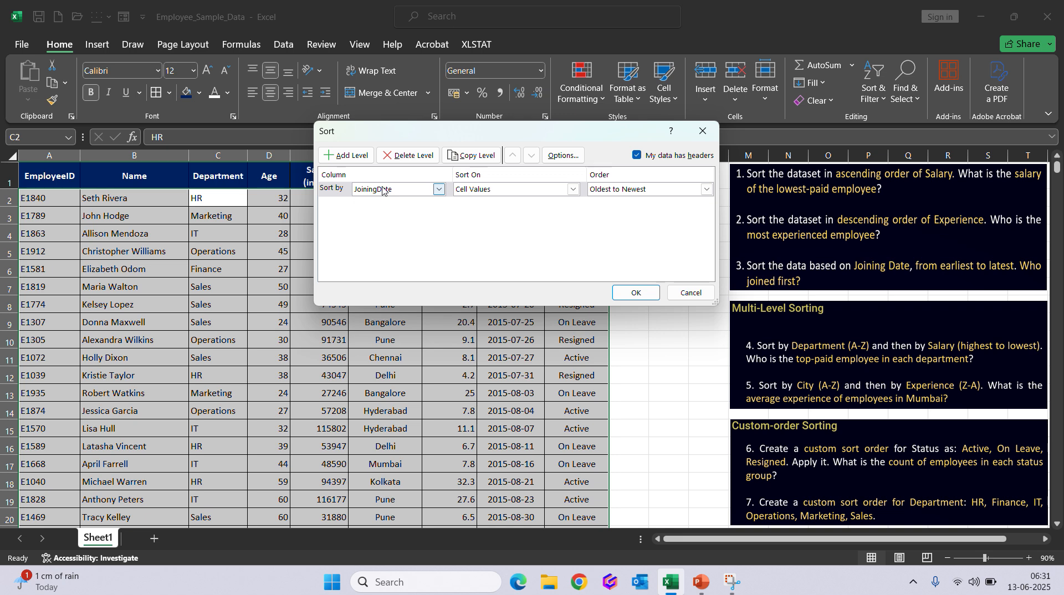
pyautogui.moveTo(437, 133); pyautogui.dragTo(579, 127)
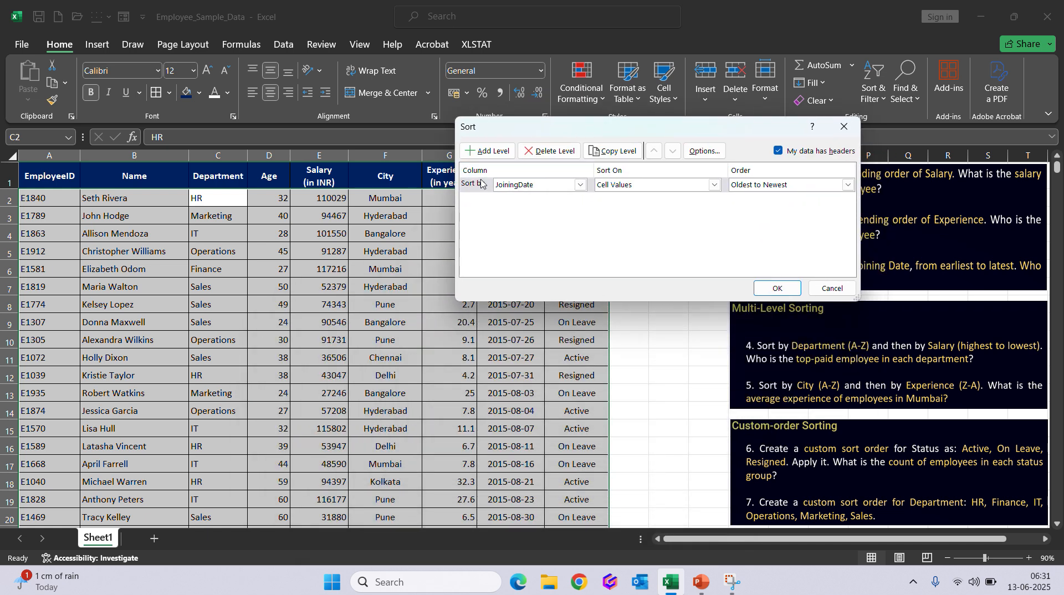
pyautogui.click(580, 186)
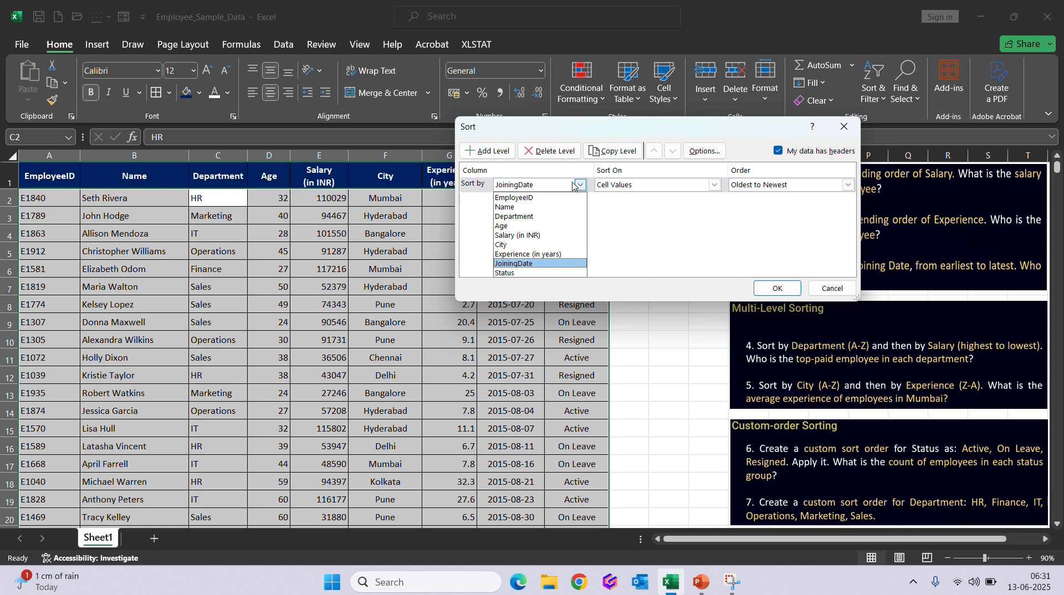
pyautogui.click(521, 222)
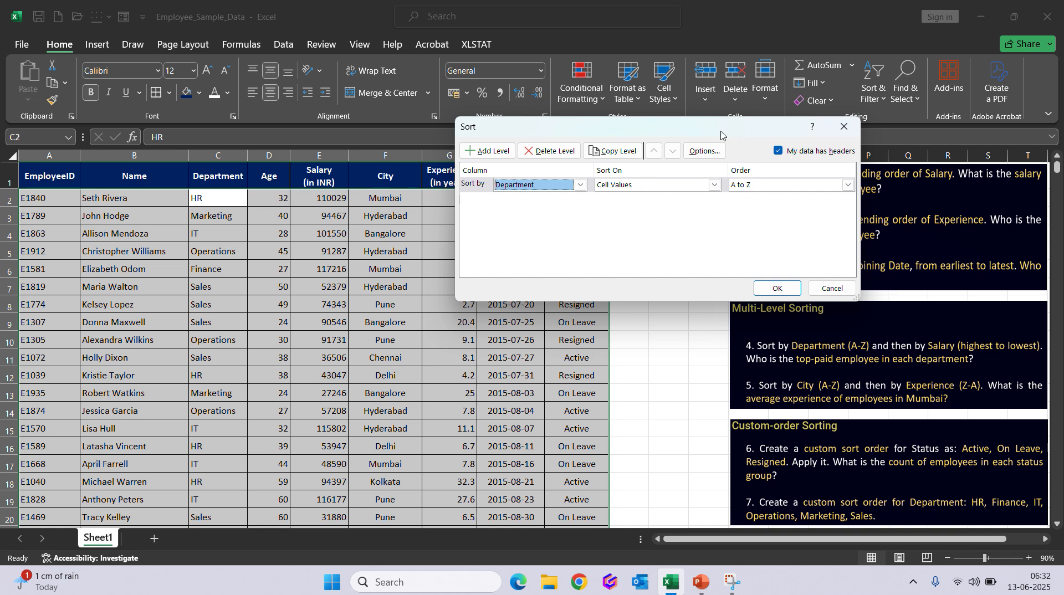
# Add a second sort level on Salary (in INR), ordered Largest to Smallest, and apply the sort.
pyautogui.moveTo(726, 133); pyautogui.dragTo(405, 185)
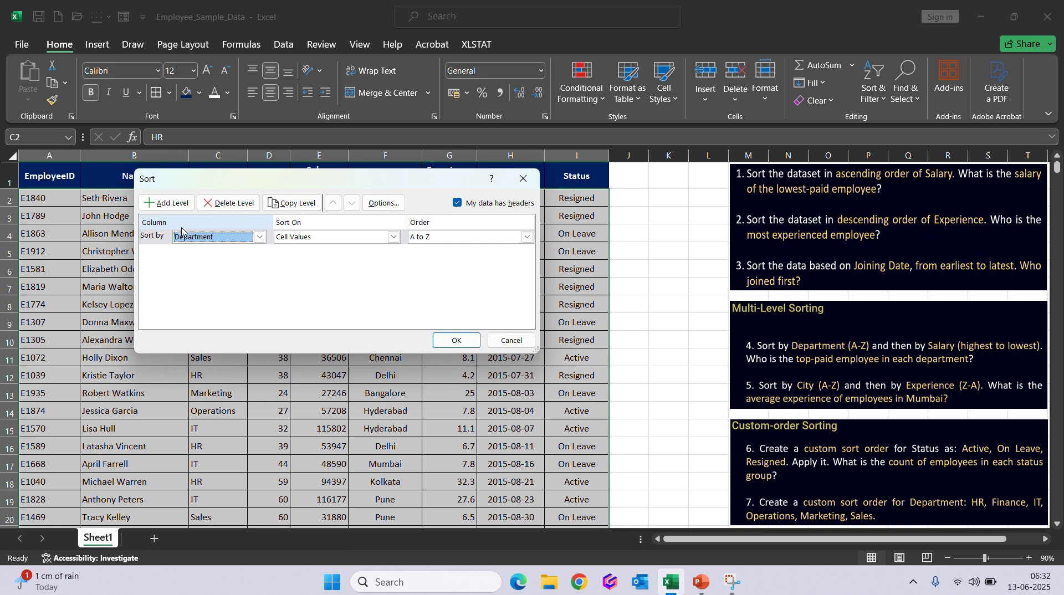
pyautogui.click(173, 204)
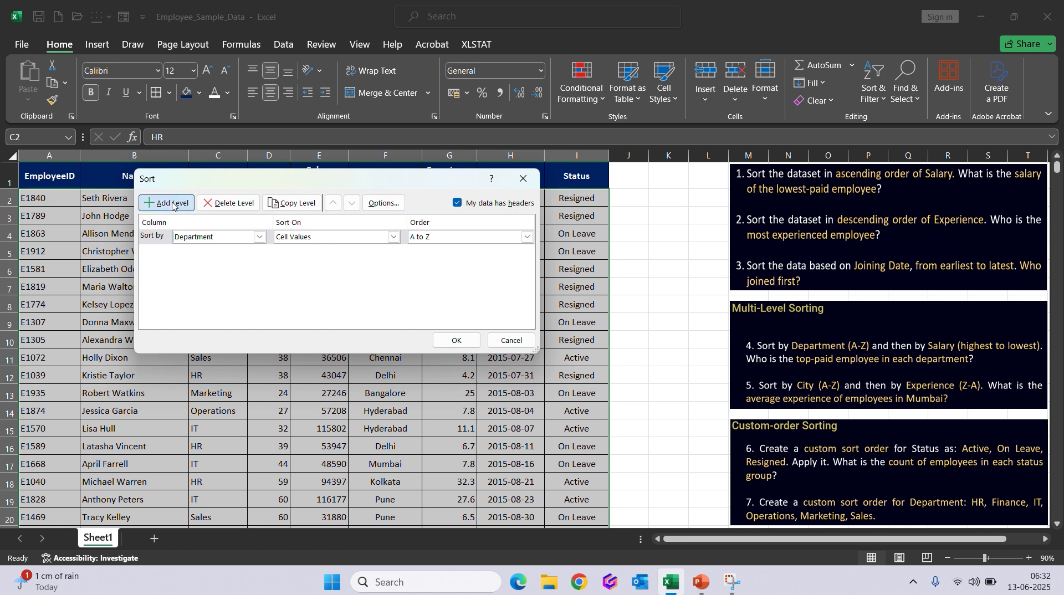
pyautogui.click(232, 253)
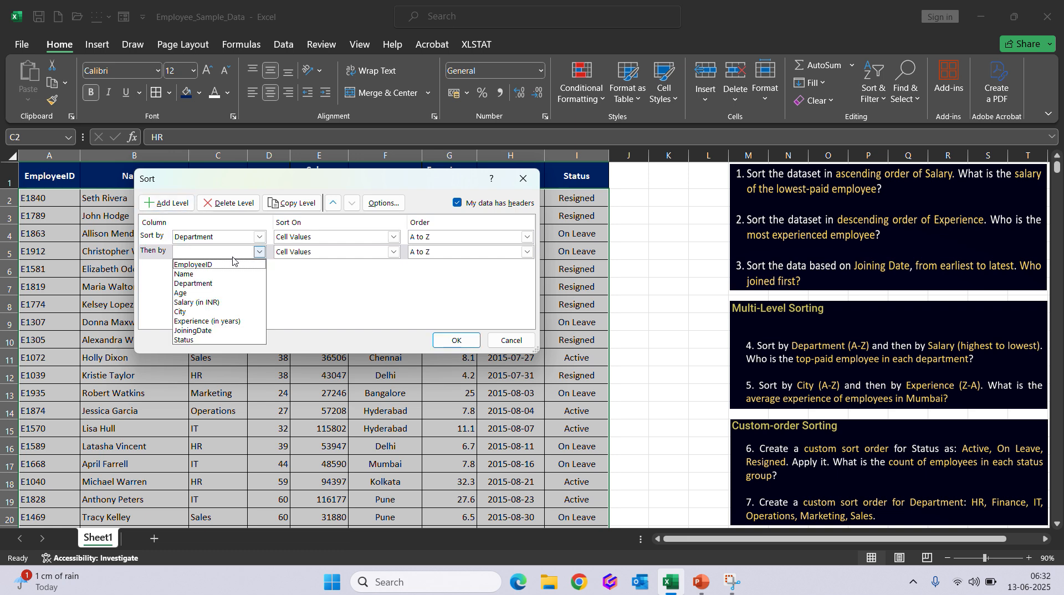
pyautogui.click(226, 303)
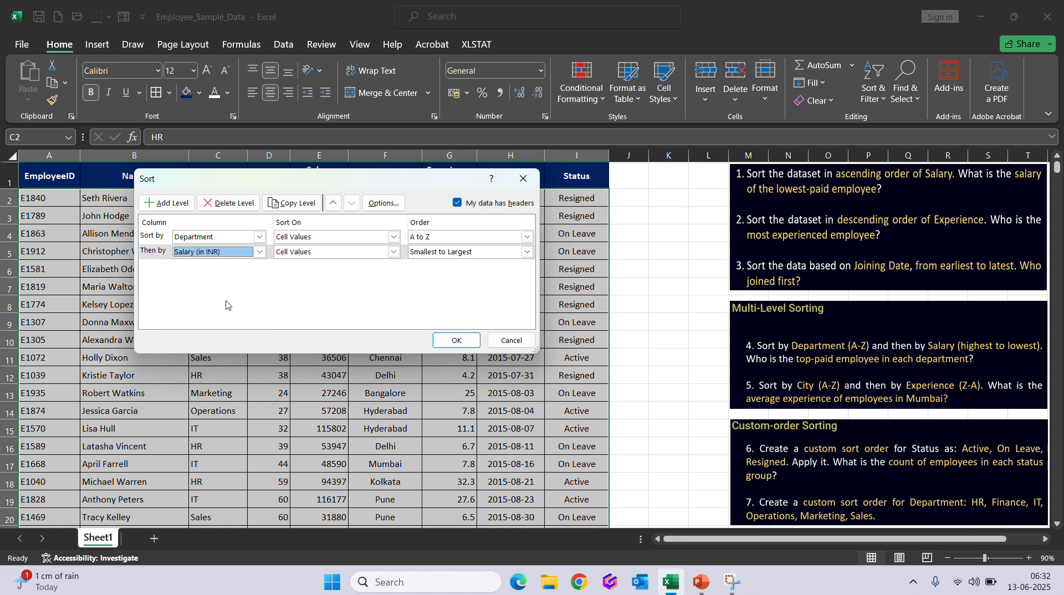
pyautogui.click(465, 257)
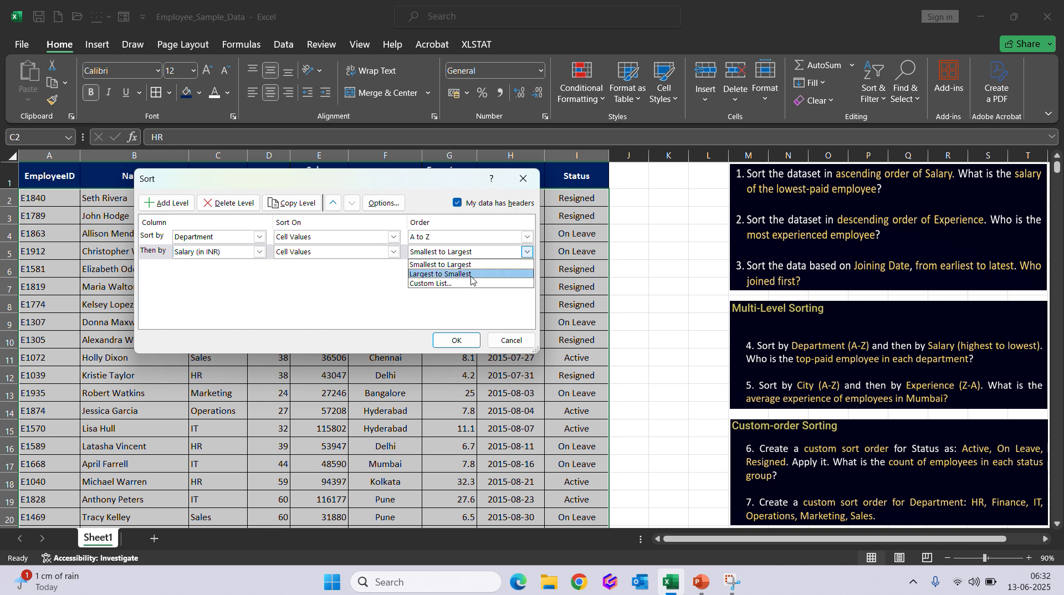
pyautogui.click(471, 275)
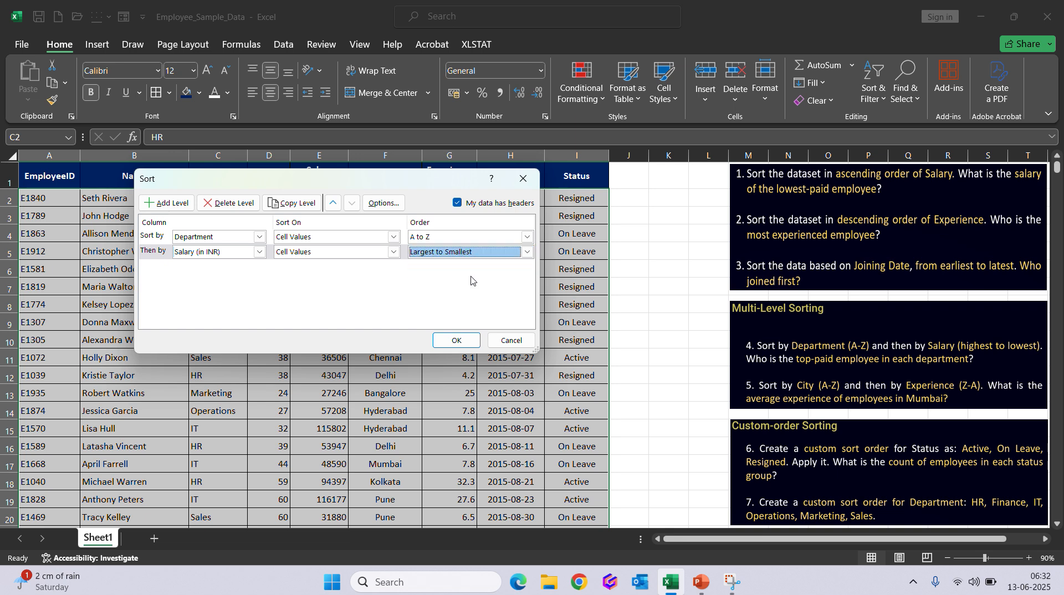
pyautogui.moveTo(380, 184); pyautogui.dragTo(821, 144)
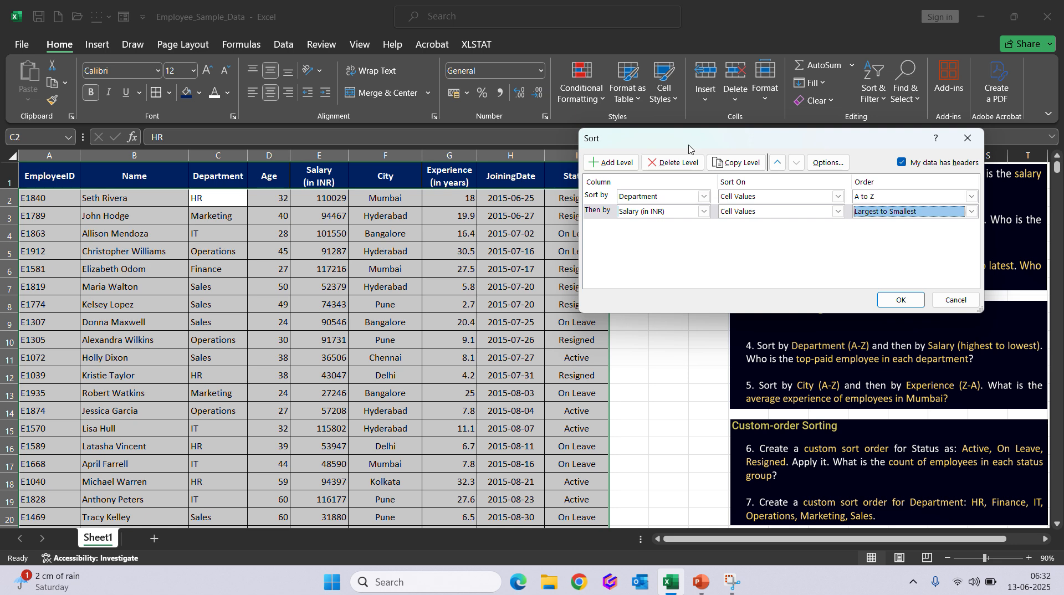
pyautogui.moveTo(689, 145); pyautogui.dragTo(523, 117)
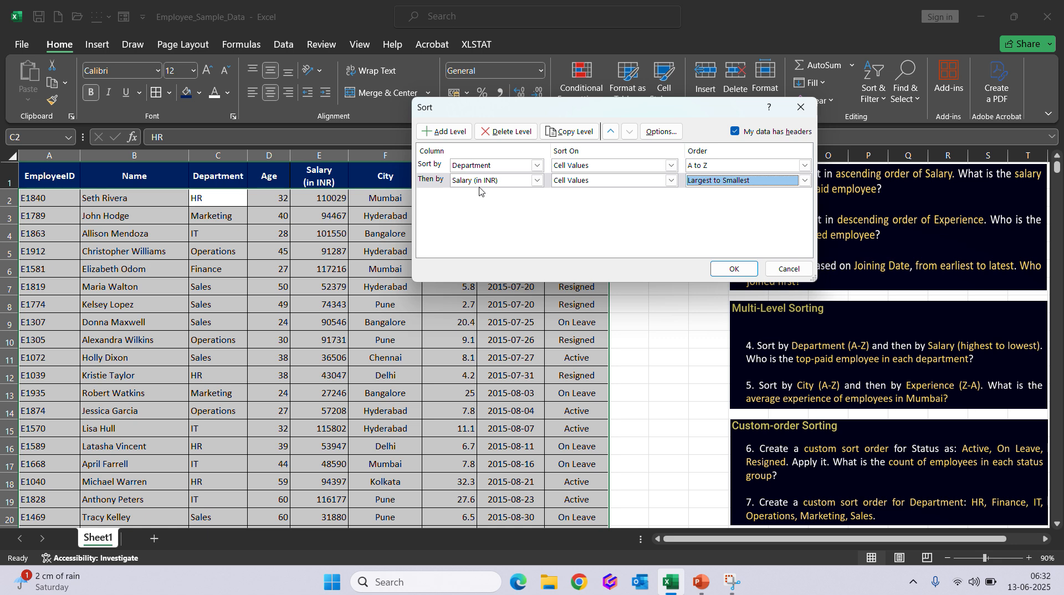
pyautogui.click(735, 269)
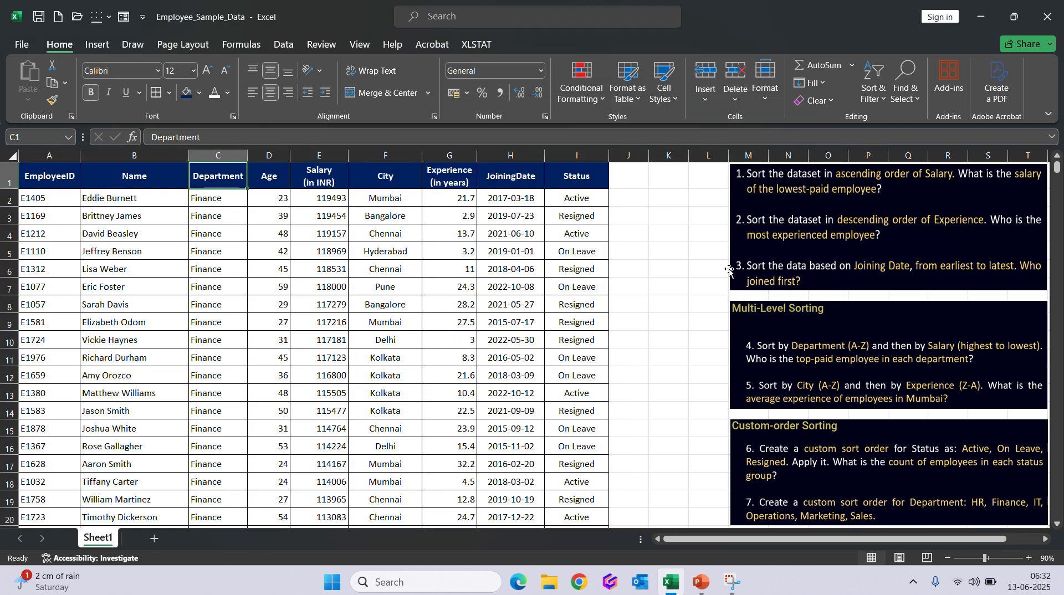
# Examine the Department and Salary columns through the Finance group, ending at the salary cell of its last row.
pyautogui.click(117, 266)
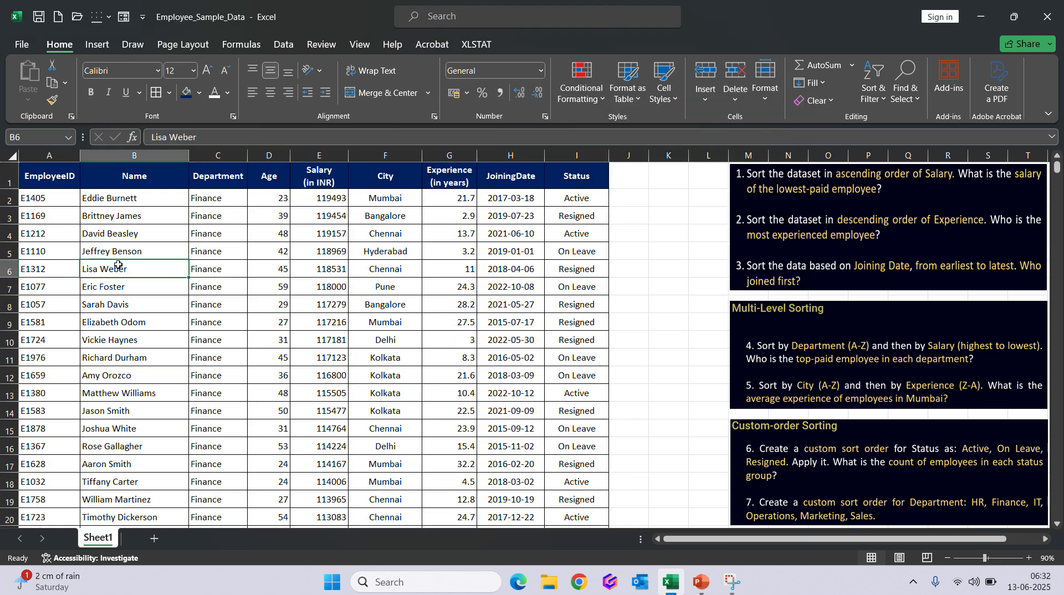
pyautogui.click(218, 155)
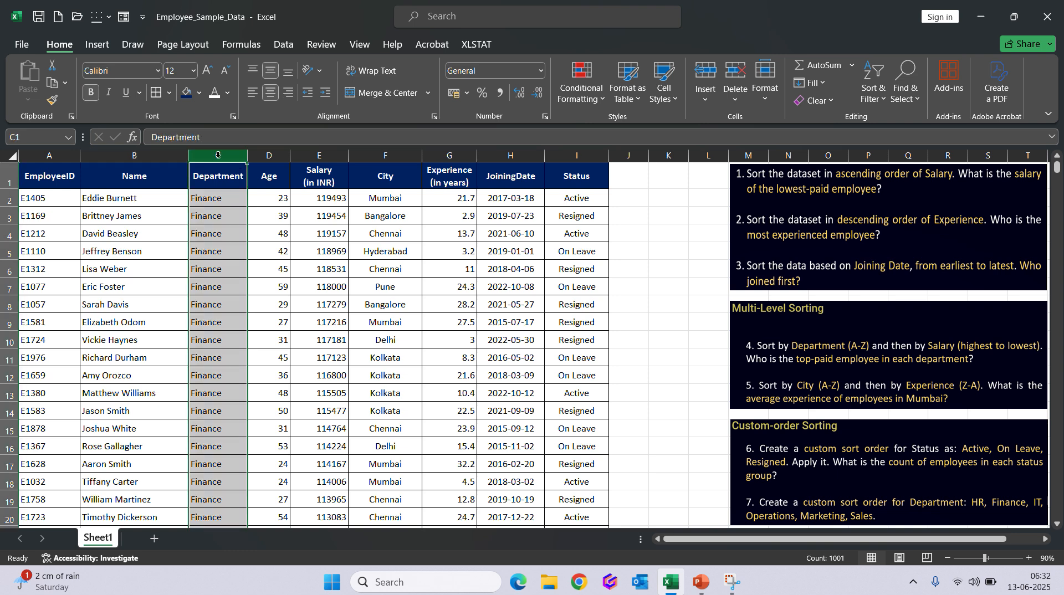
pyautogui.keyDown('ctrl'); pyautogui.click(317, 155); pyautogui.keyUp('ctrl')
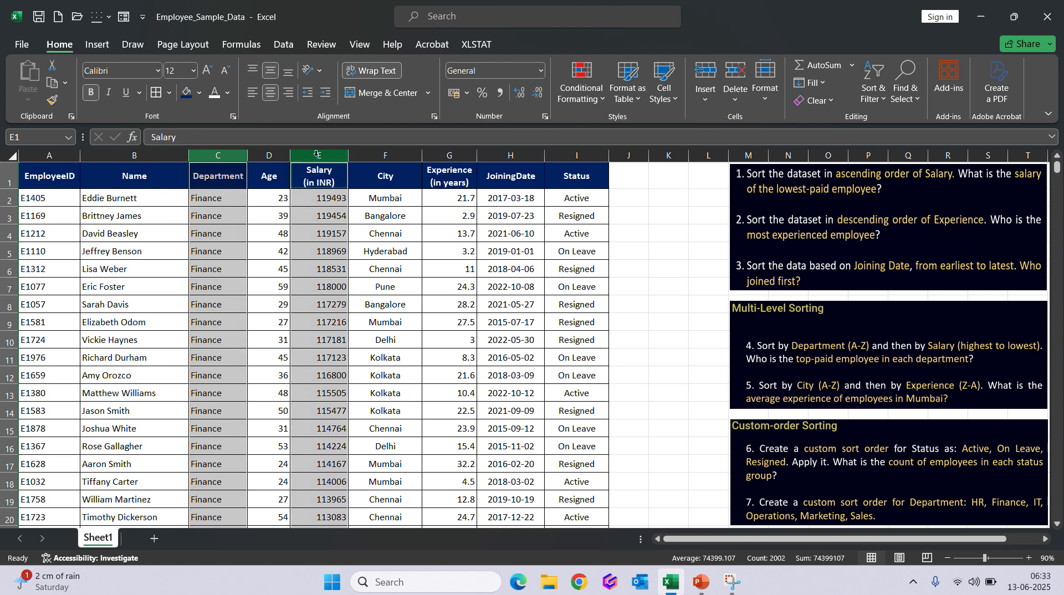
pyautogui.moveTo(209, 198); pyautogui.dragTo(210, 344)
pyautogui.scroll(-20, 210, 345)
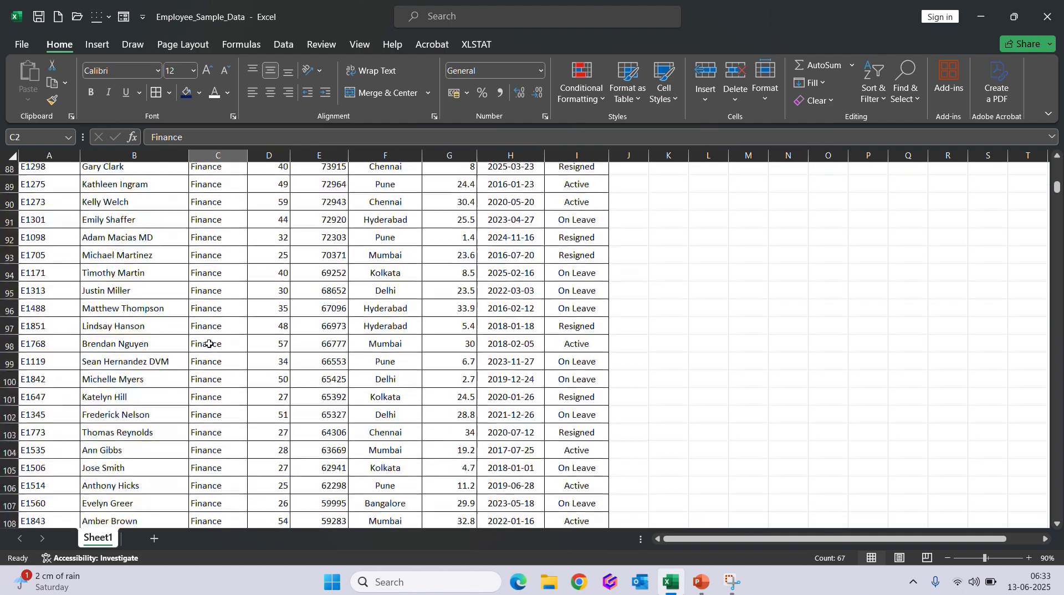
pyautogui.scroll(-11, 209, 344)
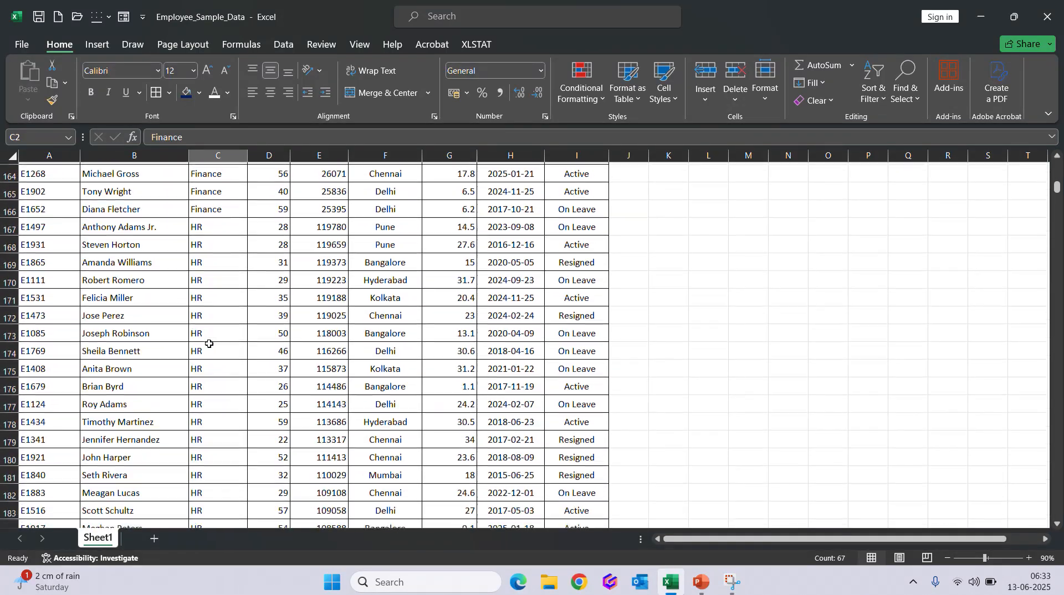
pyautogui.click(213, 227)
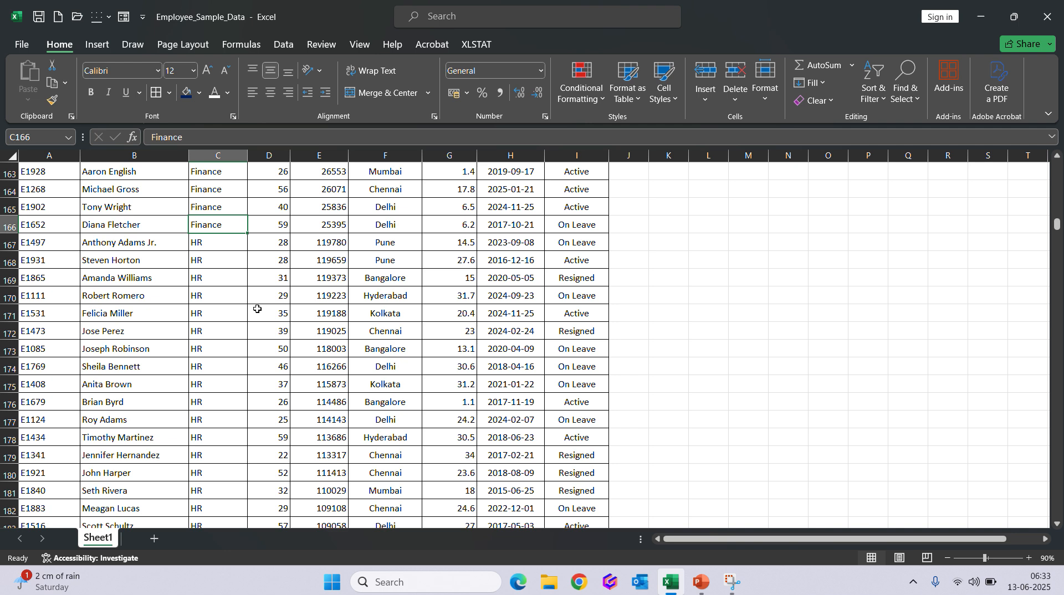
pyautogui.press('Right')
pyautogui.press('Right')
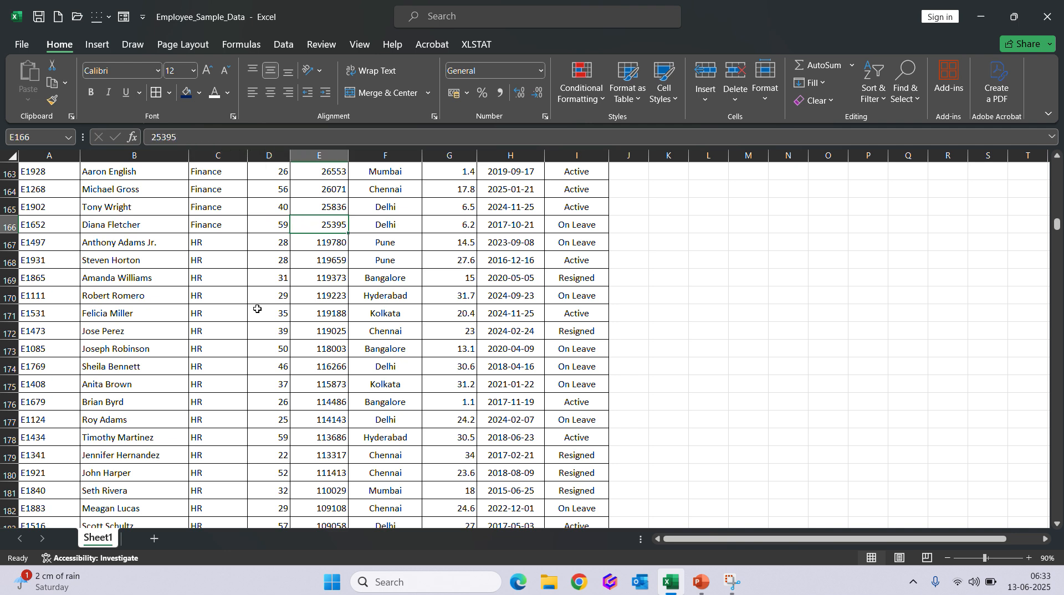
# Return to the first Finance row and examine the table down to the salary cell of the first HR row.
pyautogui.hotkey('ctrl', 'Up')
pyautogui.press('Left')
pyautogui.press('Left')
pyautogui.press('Down')
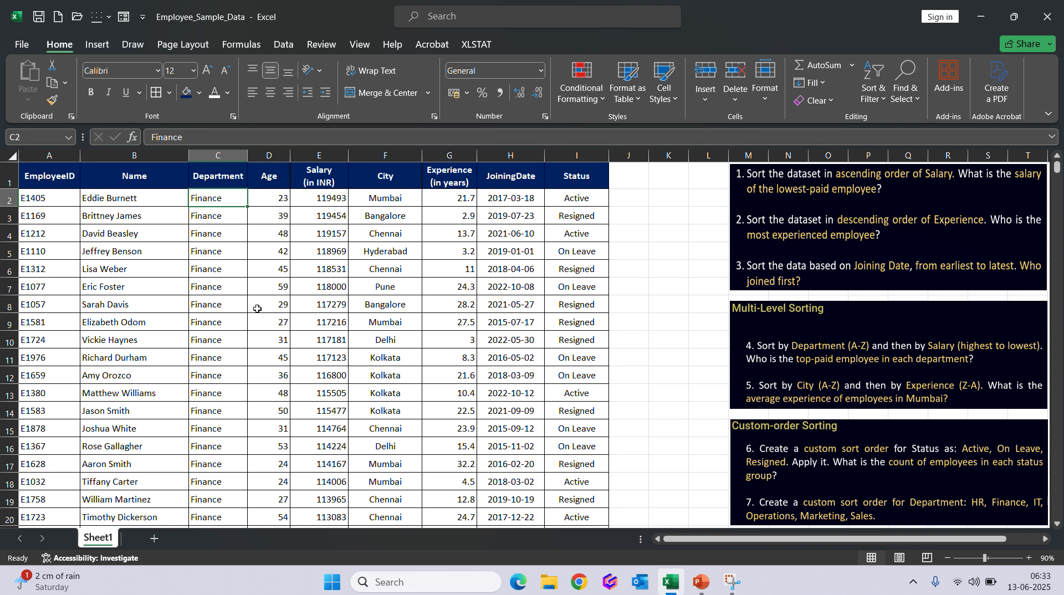
pyautogui.click(258, 309)
pyautogui.scroll(-20, 257, 309)
pyautogui.scroll(-19, 258, 309)
pyautogui.scroll(12, 258, 309)
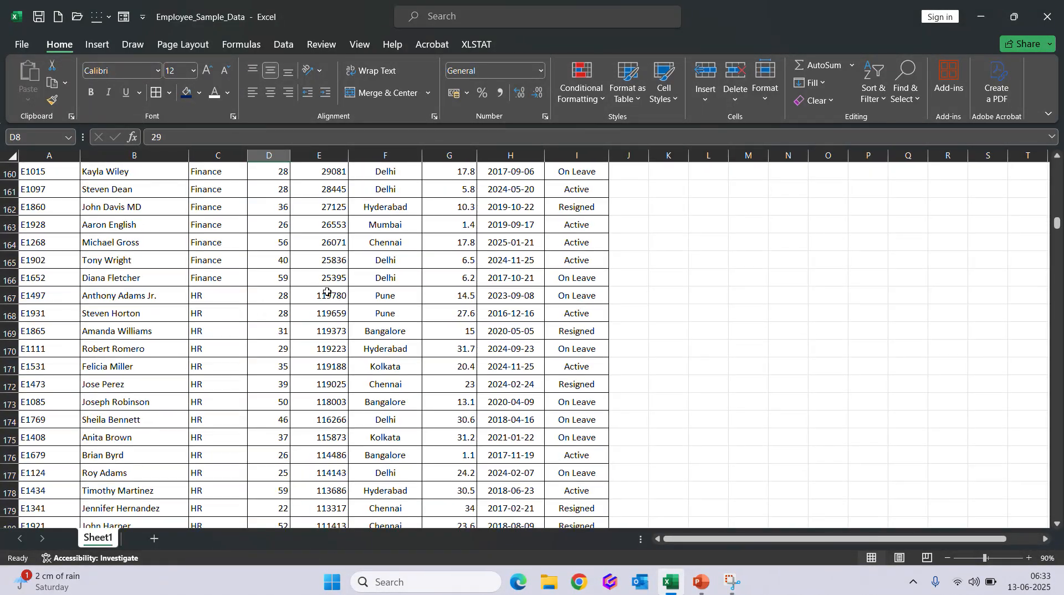
pyautogui.click(328, 293)
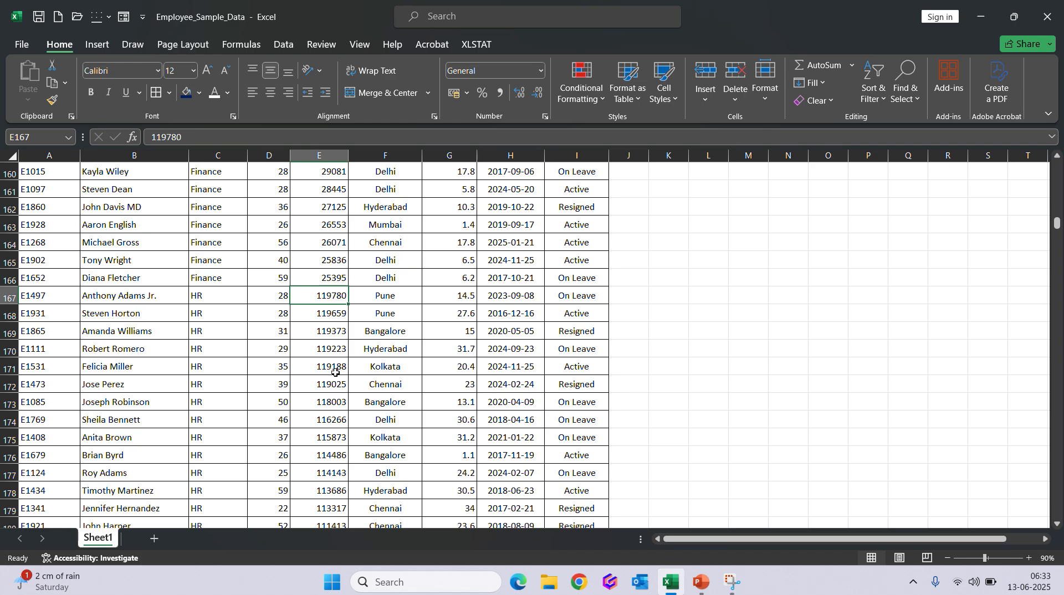
# Examine the HR salaries down to the group's last row and undo the Department and Salary sort.
pyautogui.scroll(-20, 336, 373)
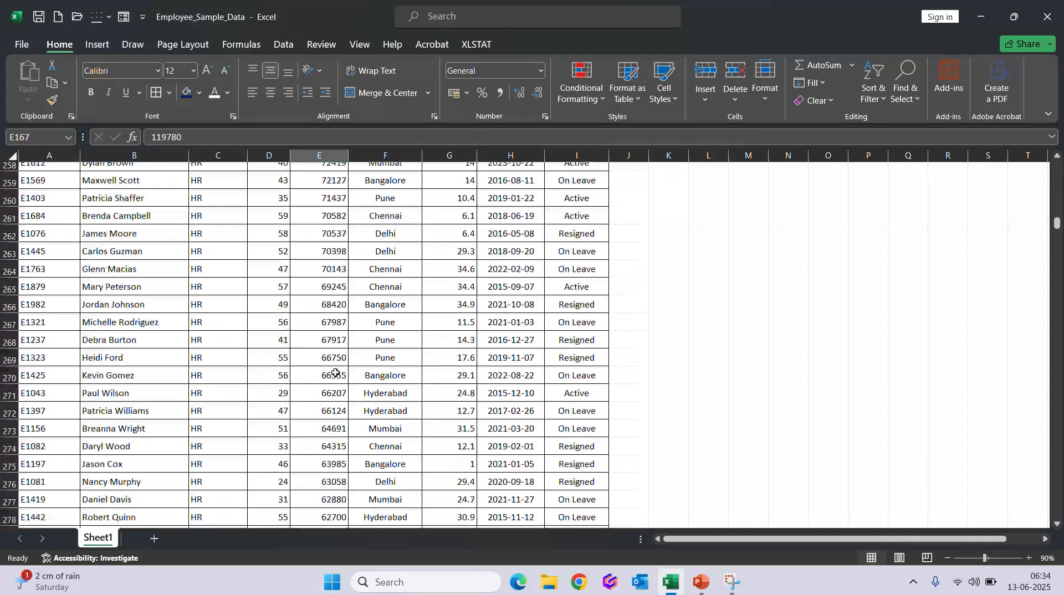
pyautogui.scroll(-13, 336, 372)
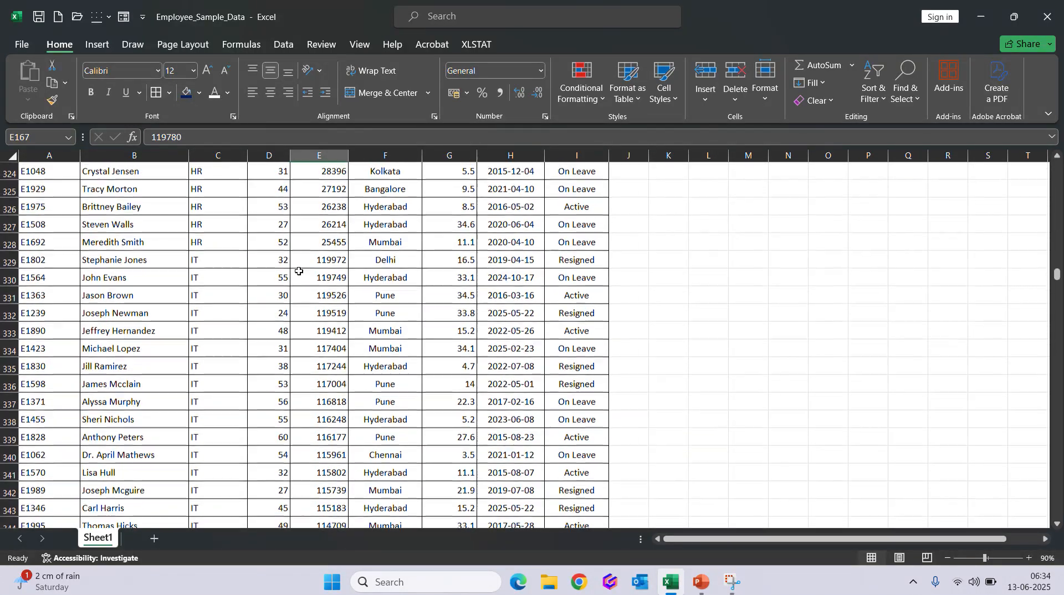
pyautogui.click(332, 240)
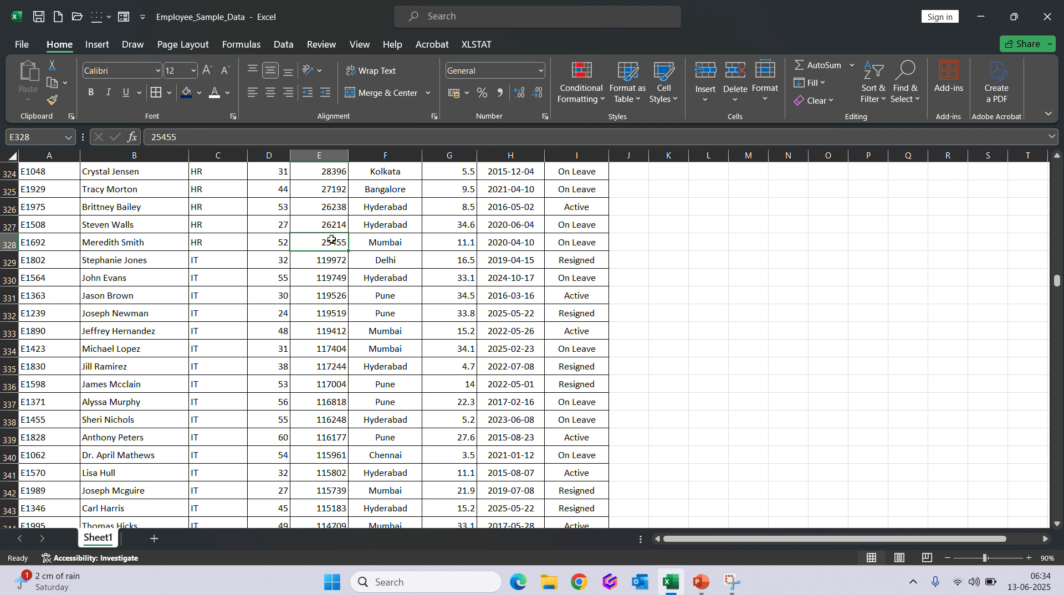
pyautogui.scroll(20, 332, 240)
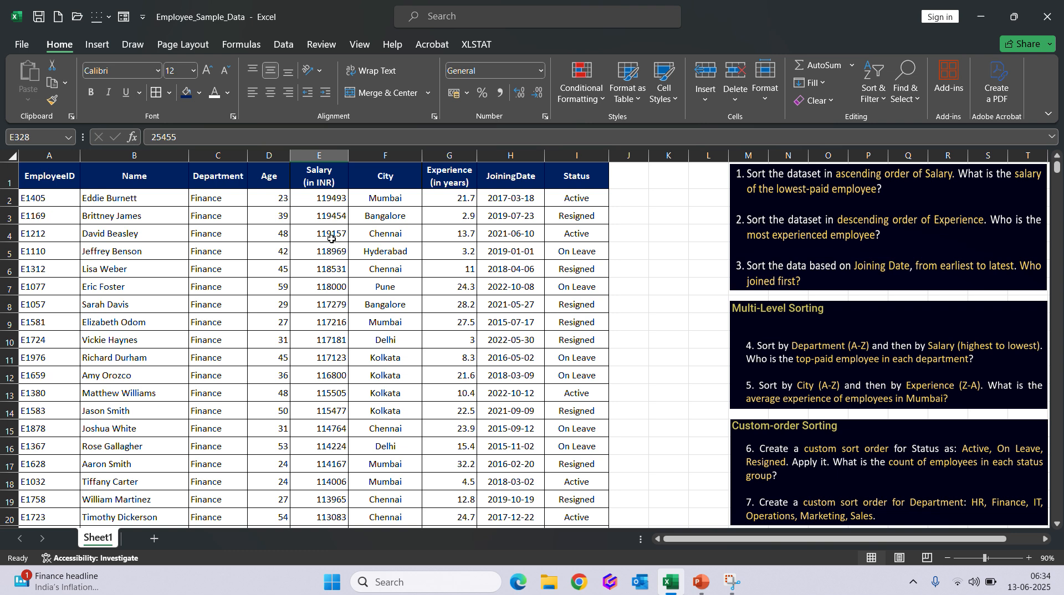
pyautogui.click(332, 239)
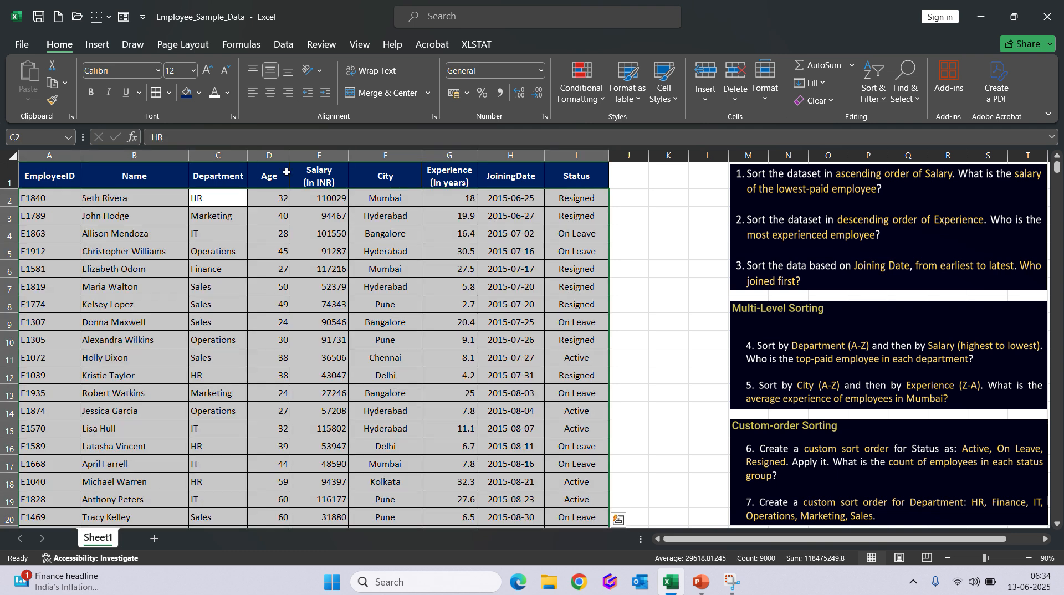
# Start a custom sort of the employee table with City, by cell values from A to Z, as the first level.
pyautogui.click(286, 173)
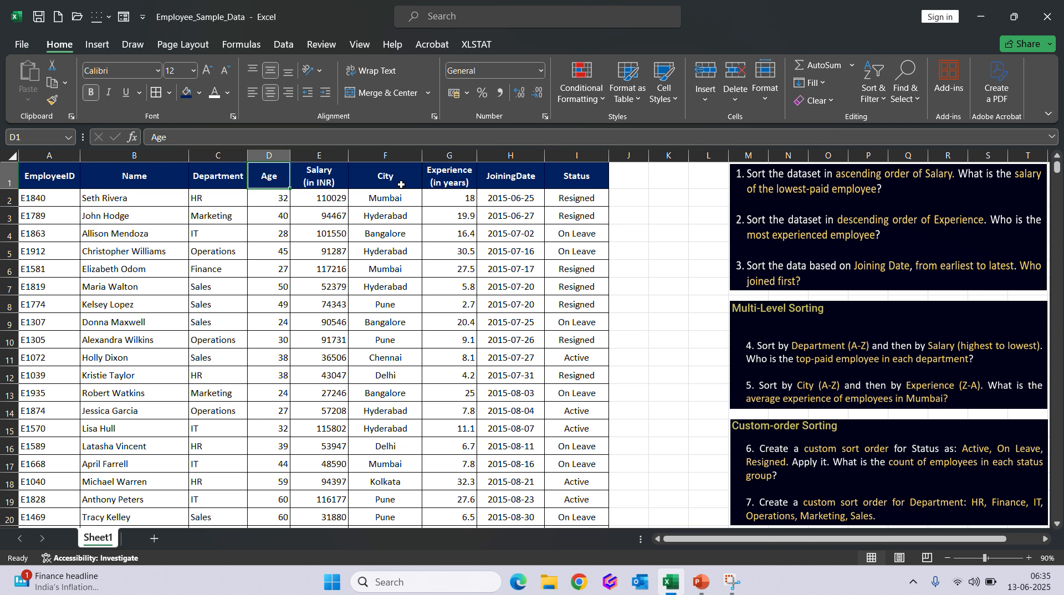
pyautogui.click(878, 102)
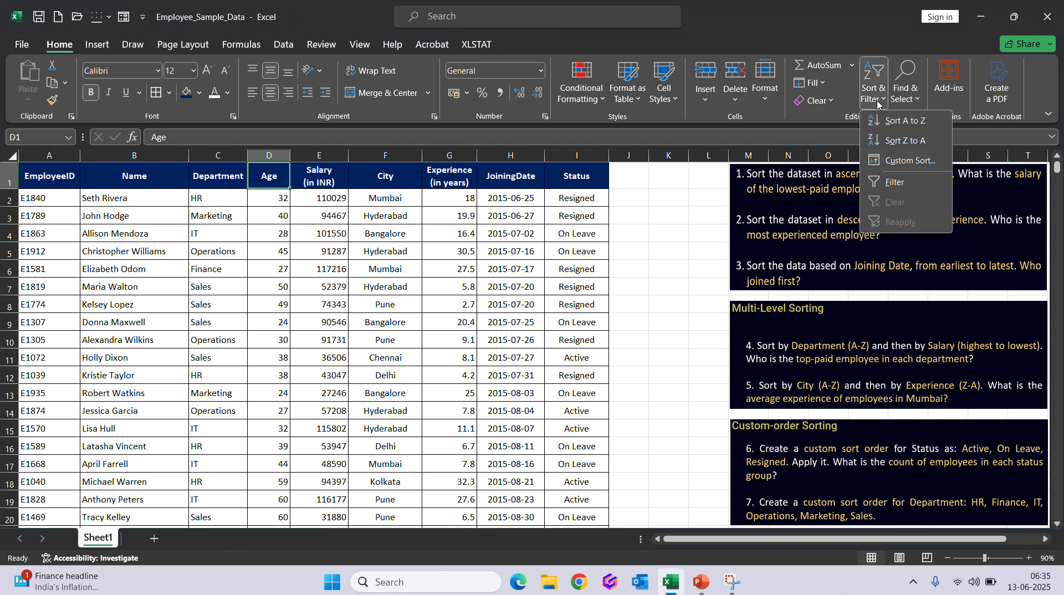
pyautogui.click(905, 161)
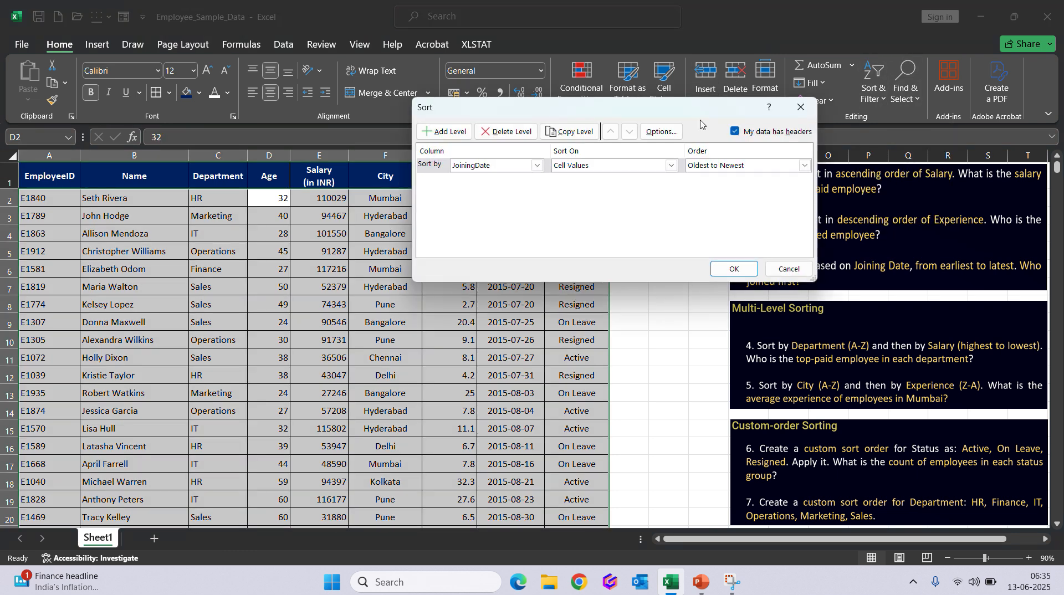
pyautogui.moveTo(638, 108); pyautogui.dragTo(477, 110)
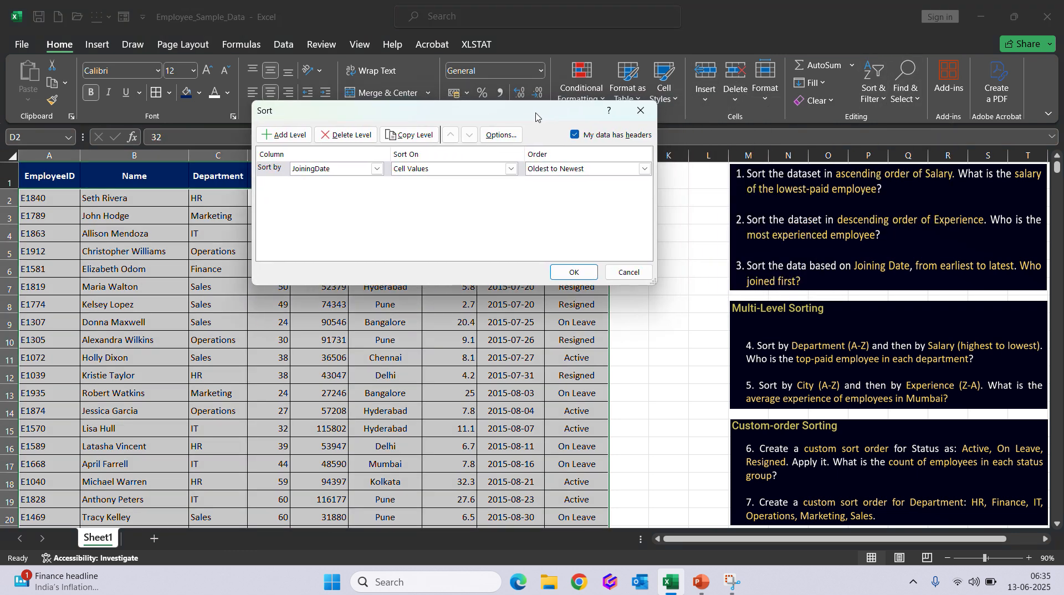
pyautogui.click(377, 169)
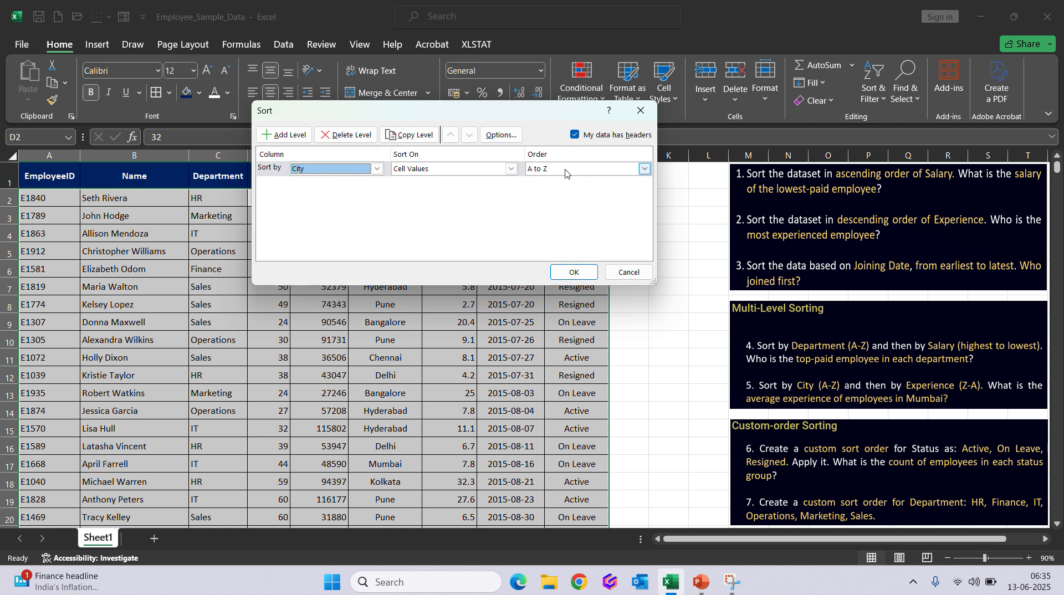
pyautogui.click(643, 169)
pyautogui.click(555, 181)
# Add a second sort level on Experience (in years), ordered Largest to Smallest, and apply the sort.
pyautogui.click(281, 136)
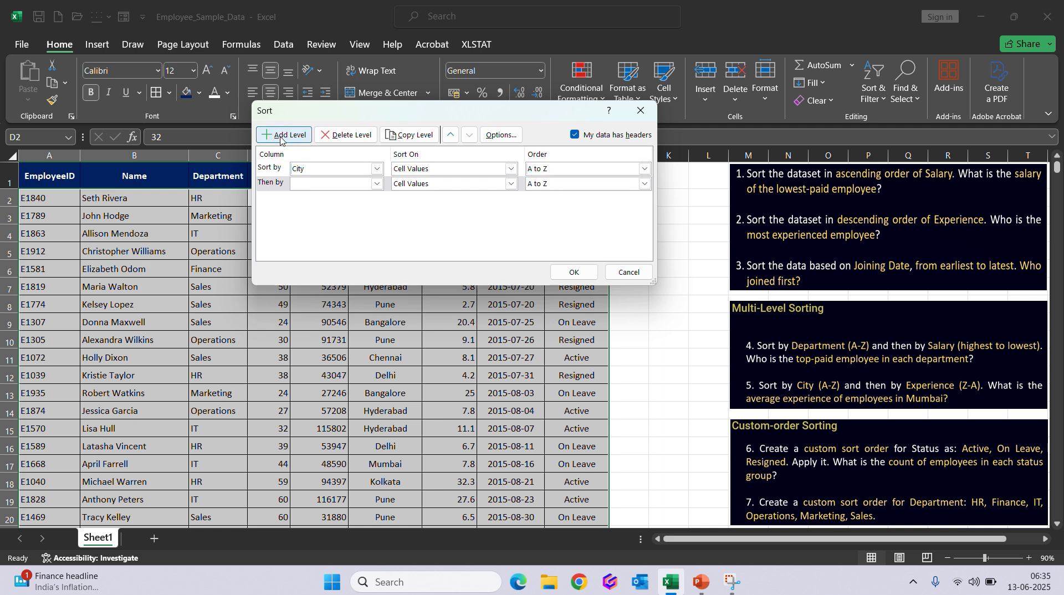
pyautogui.click(377, 185)
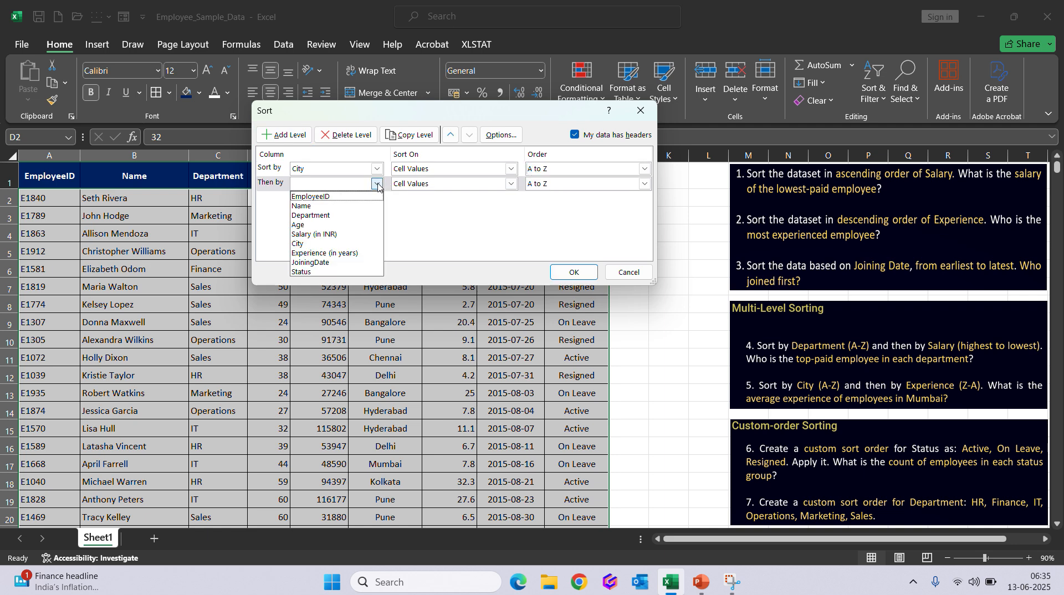
pyautogui.click(326, 253)
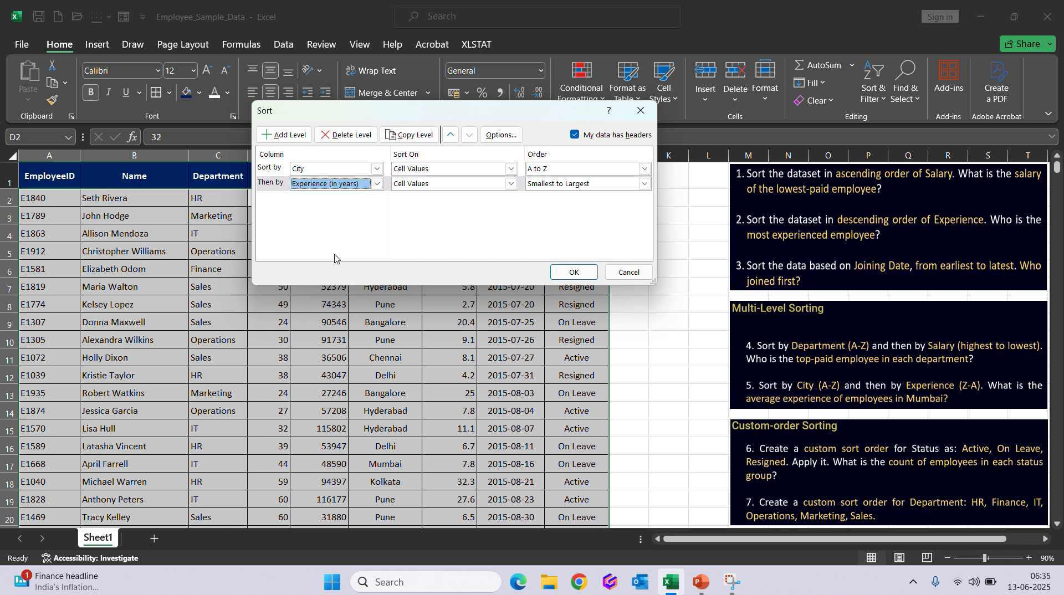
pyautogui.click(599, 187)
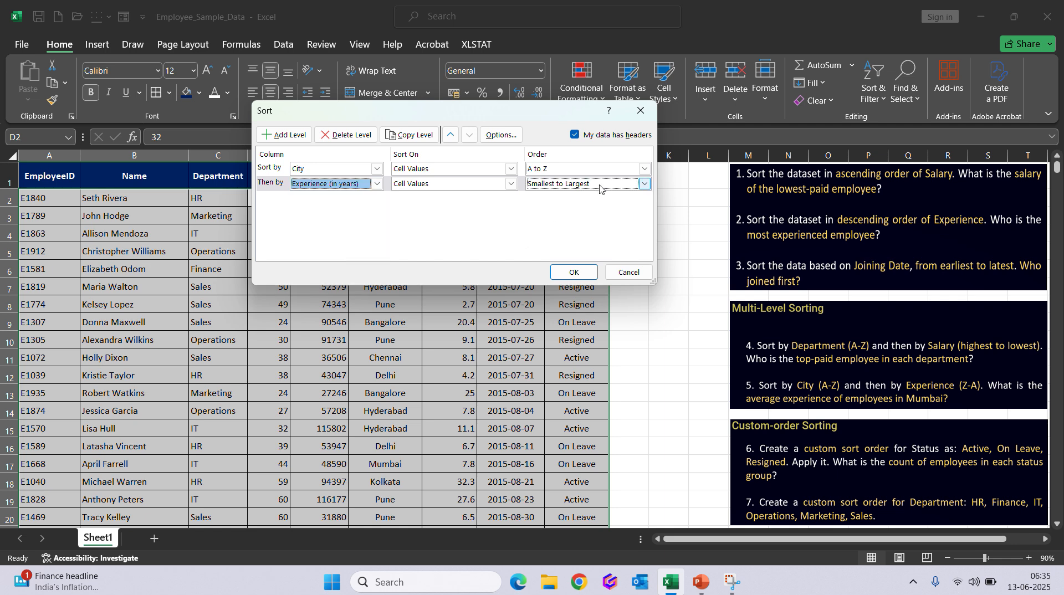
pyautogui.click(599, 187)
pyautogui.click(565, 211)
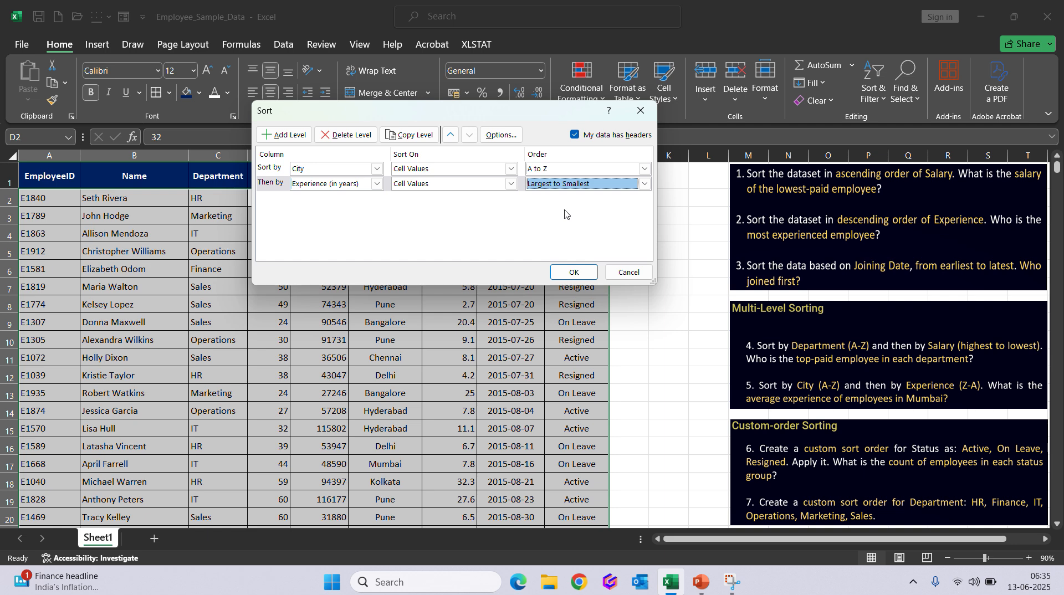
pyautogui.click(574, 275)
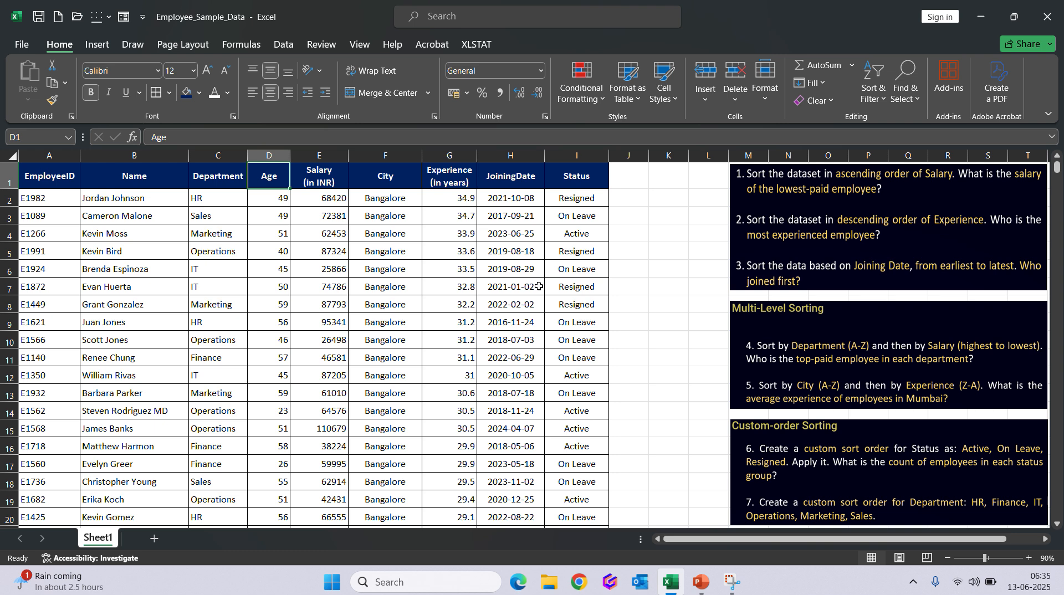
# Examine the order of the City groups from Bangalore through Chennai and Delhi, returning to the table's first rows.
pyautogui.click(391, 174)
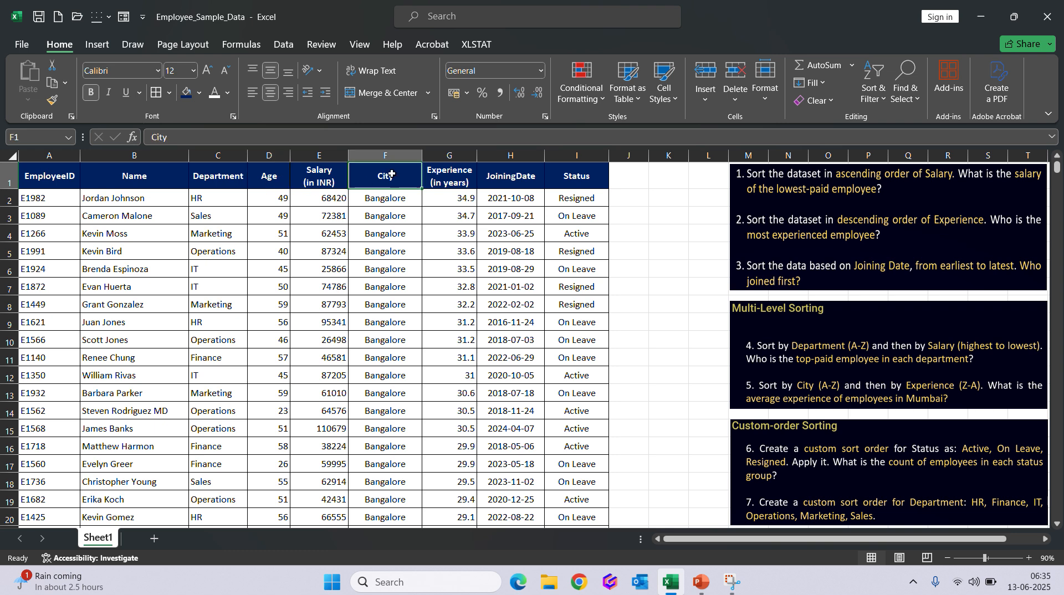
pyautogui.scroll(-20, 388, 281)
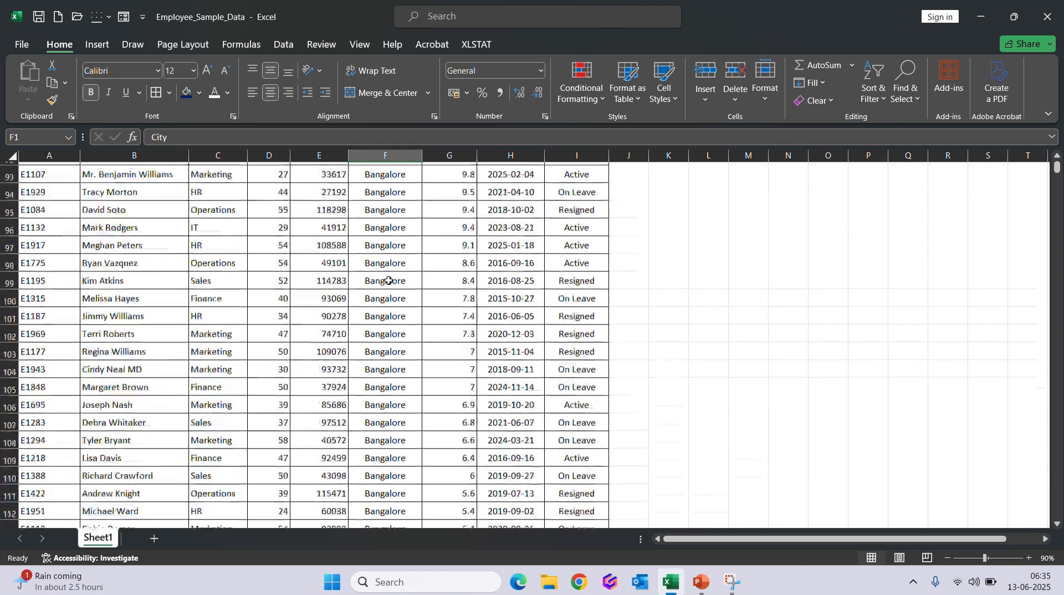
pyautogui.scroll(6, 389, 281)
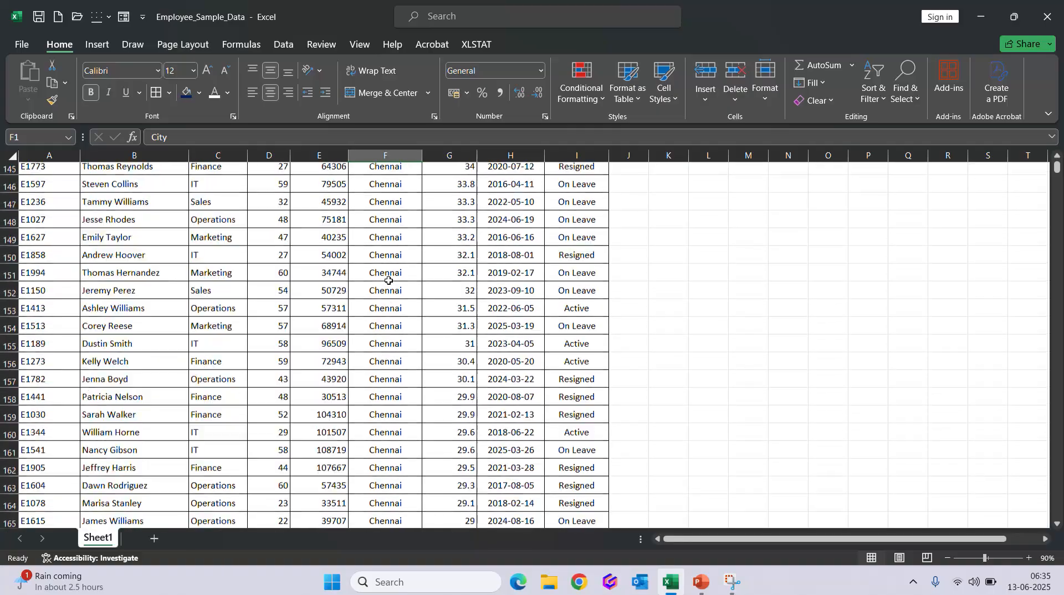
pyautogui.scroll(-2, 388, 281)
pyautogui.scroll(-20, 389, 282)
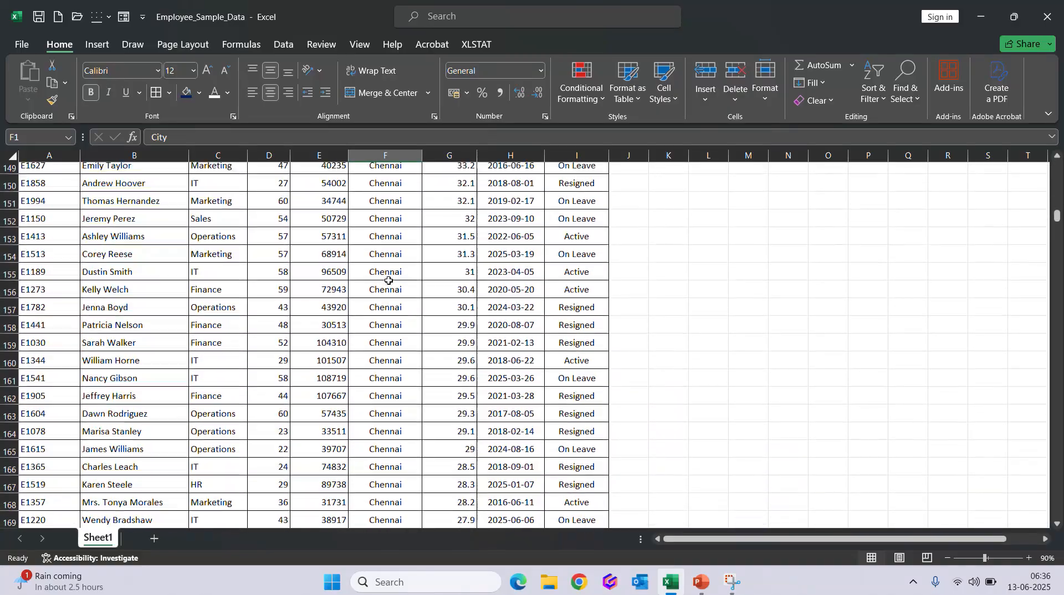
pyautogui.scroll(-20, 389, 280)
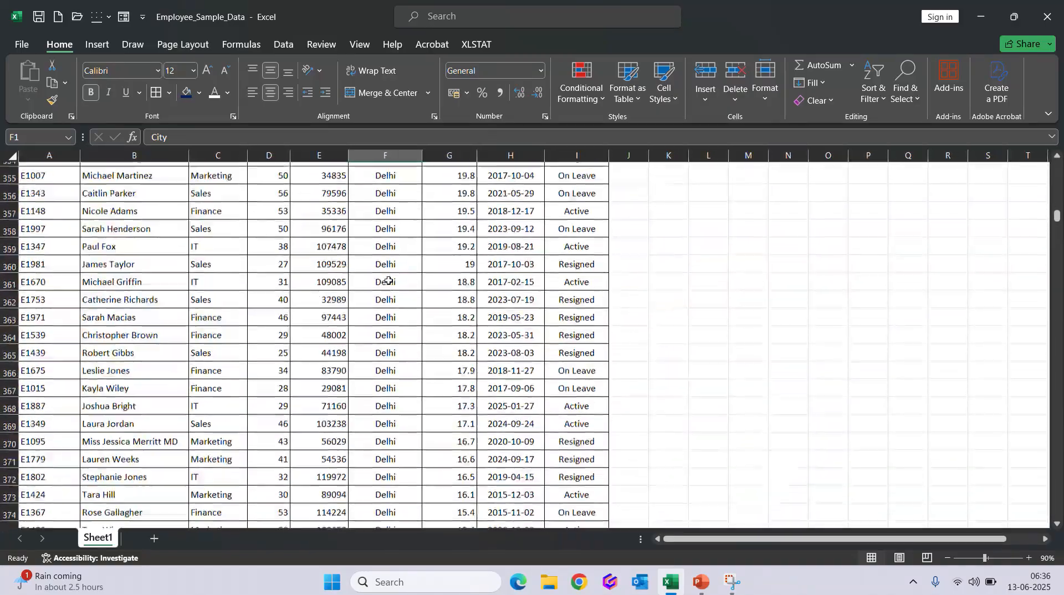
pyautogui.scroll(20, 388, 281)
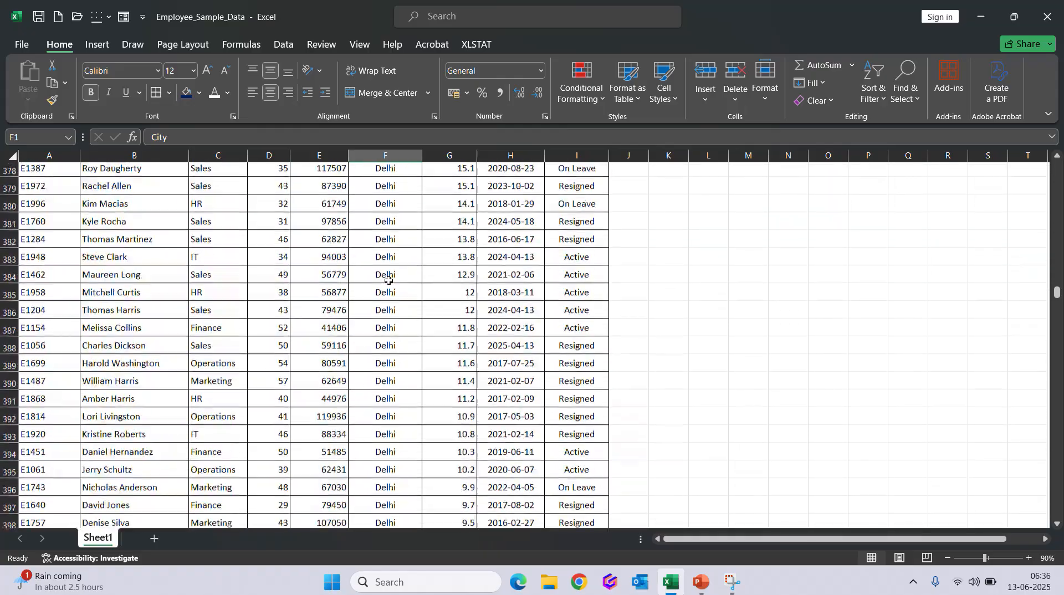
pyautogui.scroll(20, 389, 281)
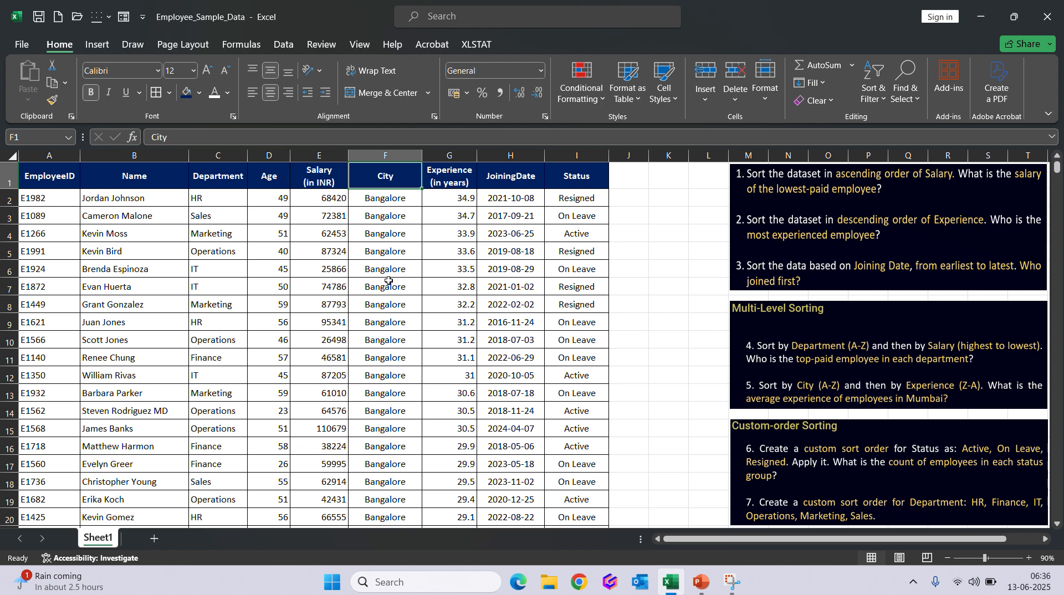
# Examine the Experience (in years) values from the first to the last Bangalore row.
pyautogui.click(453, 179)
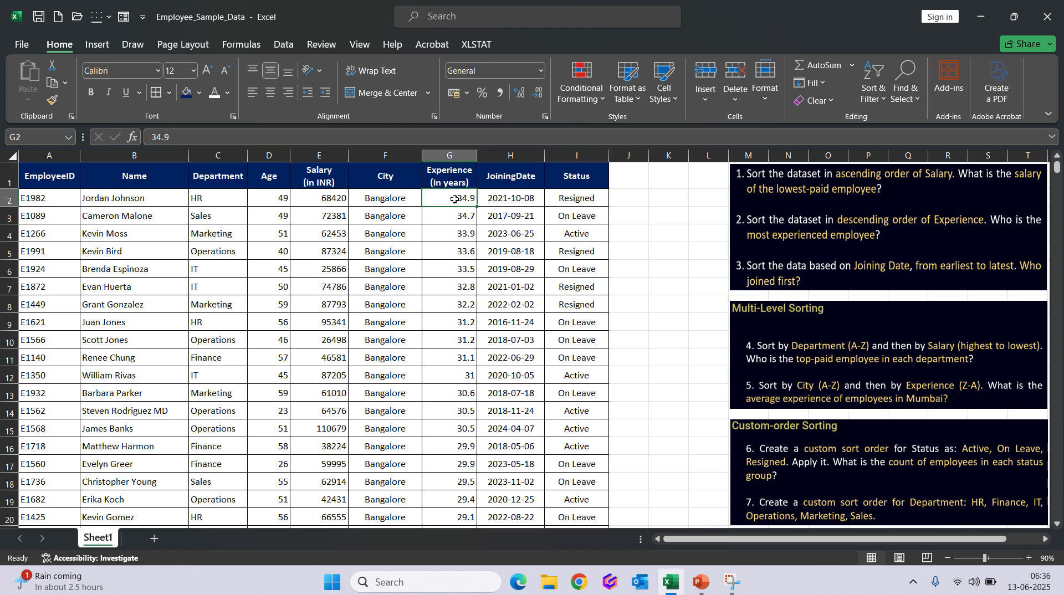
pyautogui.scroll(-20, 455, 198)
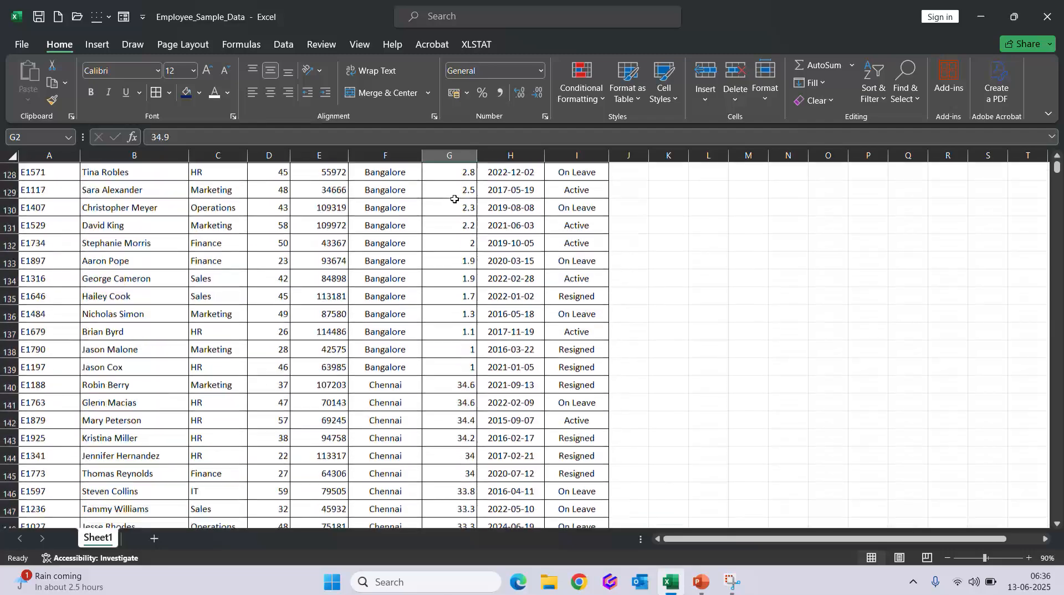
pyautogui.scroll(-10, 455, 199)
pyautogui.scroll(10, 455, 198)
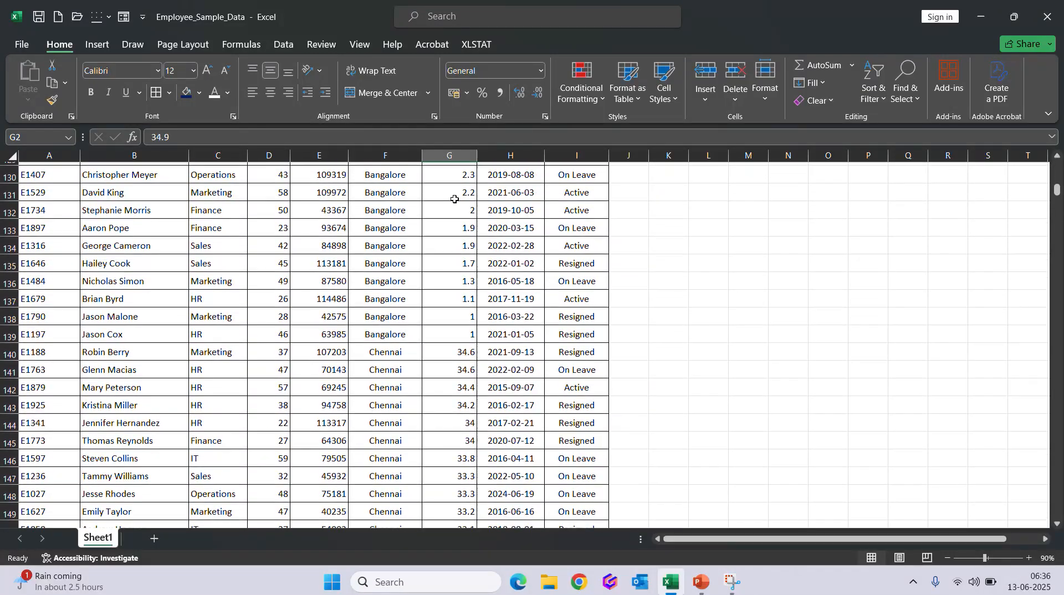
pyautogui.click(462, 333)
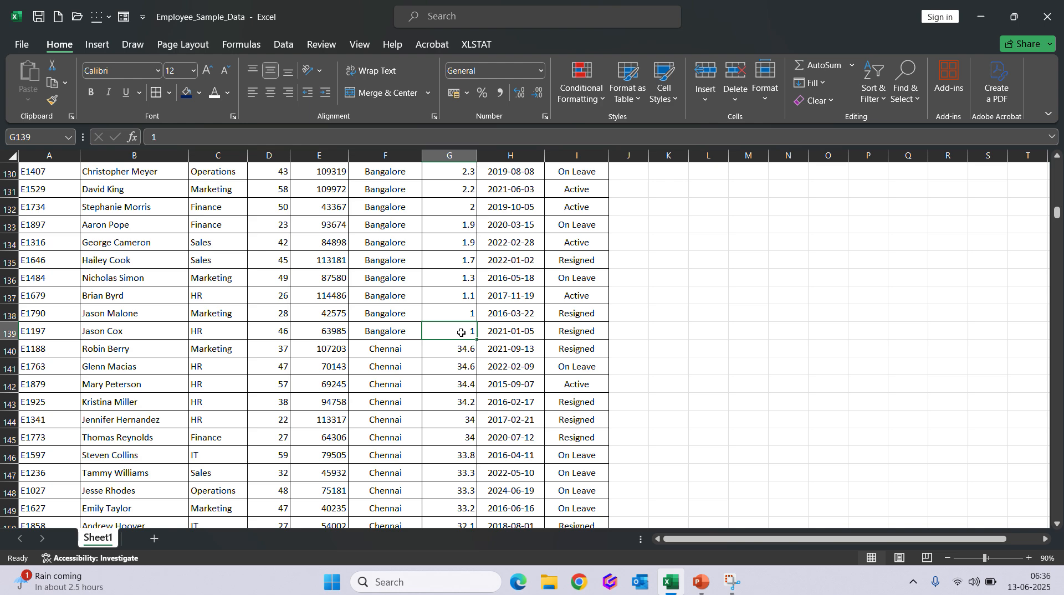
pyautogui.scroll(20, 462, 333)
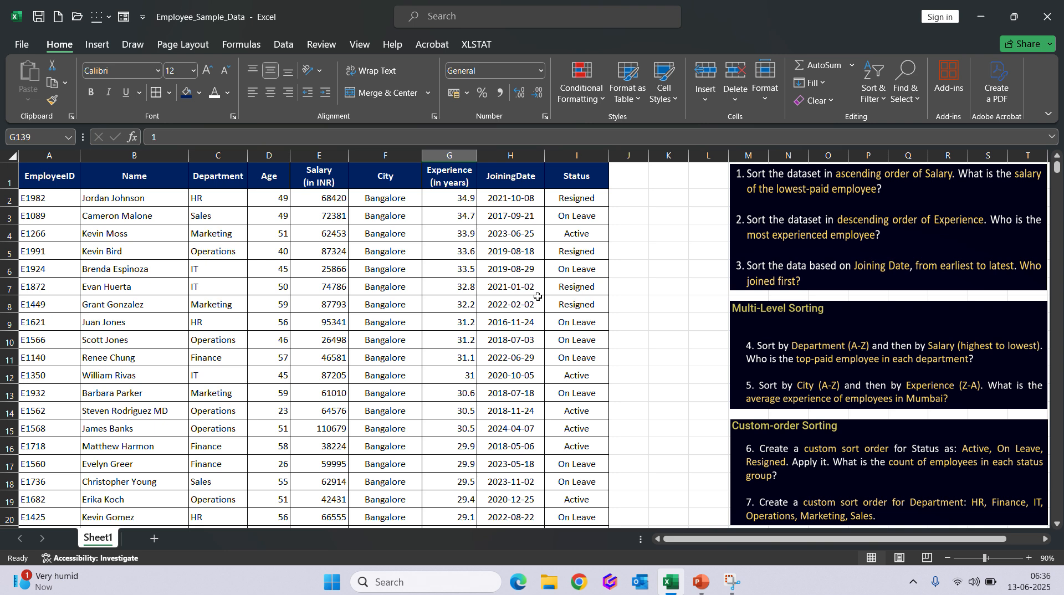
# Undo the multi-level sort by City and Experience (in years).
pyautogui.scroll(-2, 537, 296)
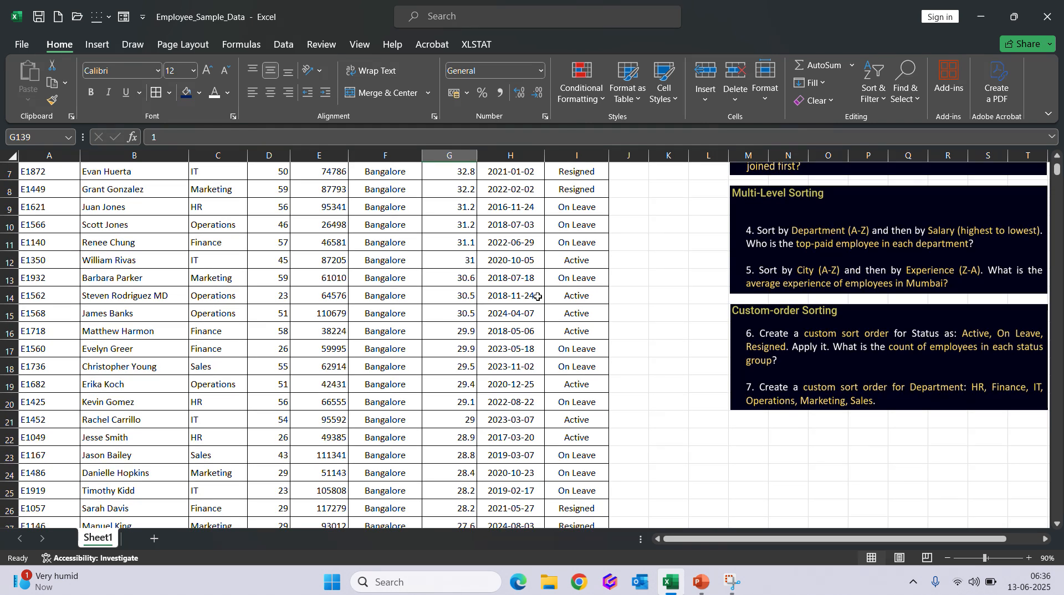
pyautogui.scroll(2, 538, 297)
pyautogui.moveTo(455, 411); pyautogui.dragTo(421, 291)
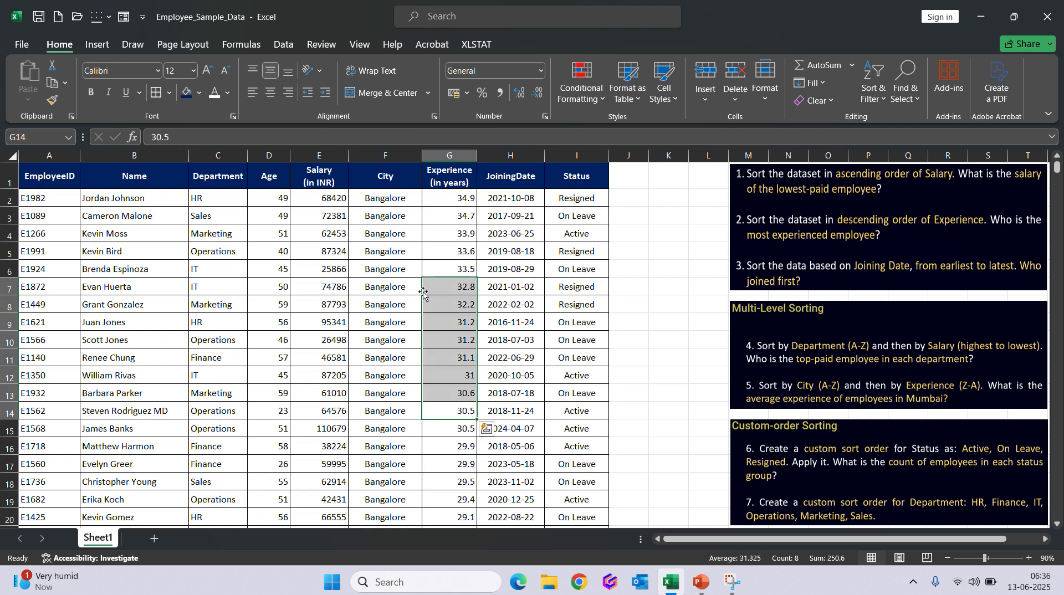
pyautogui.click(360, 264)
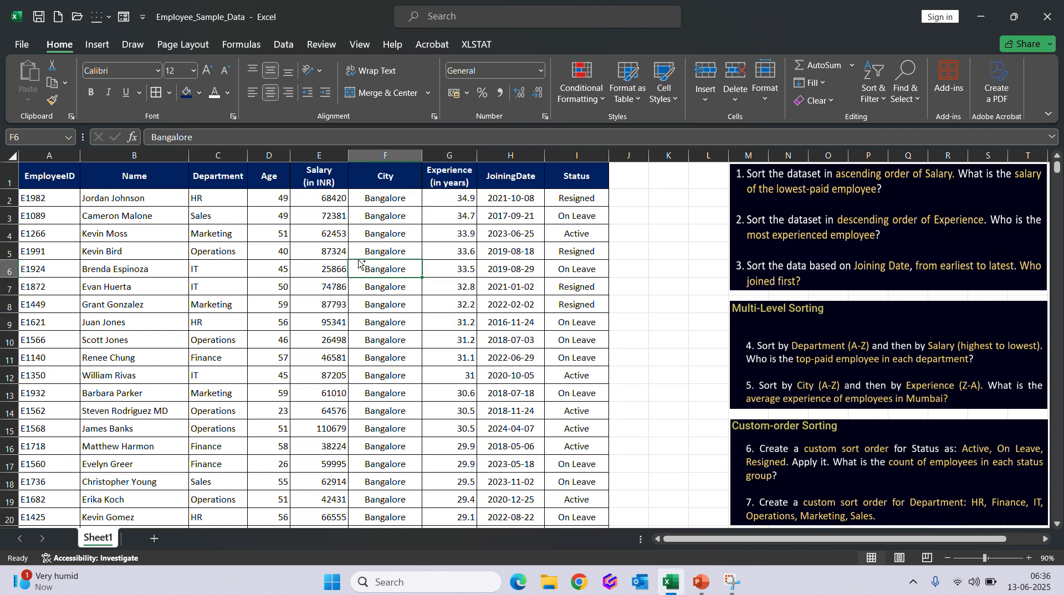
pyautogui.hotkey('ctrl', 'z')
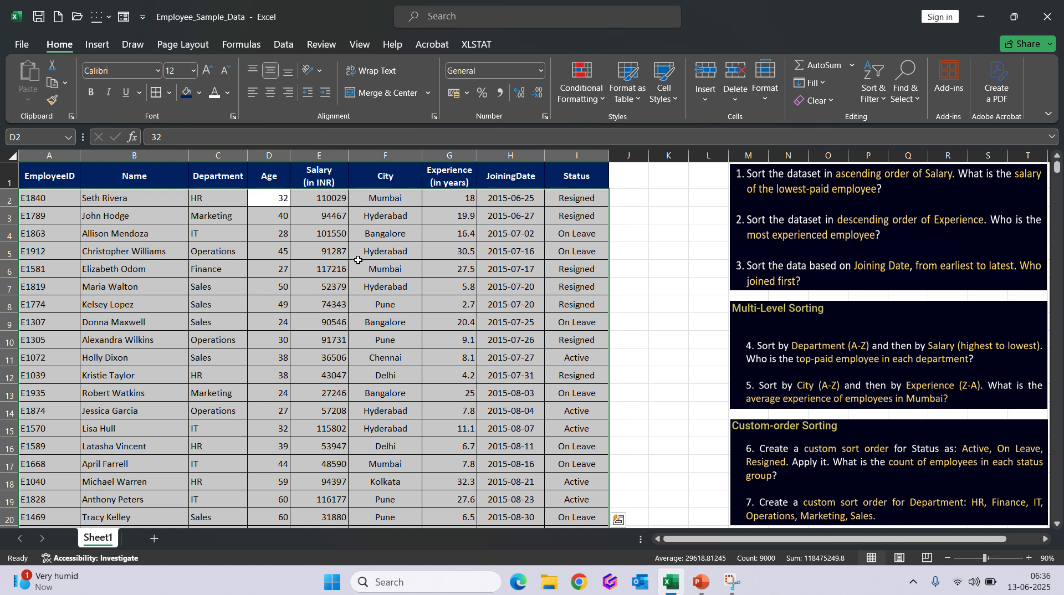
pyautogui.click(359, 264)
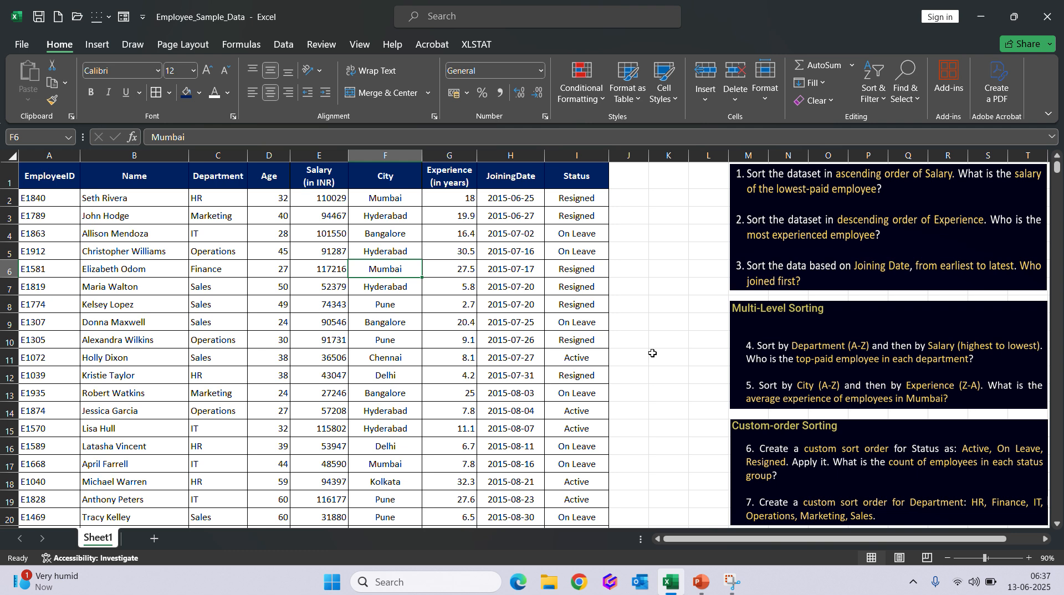
pyautogui.click(575, 154)
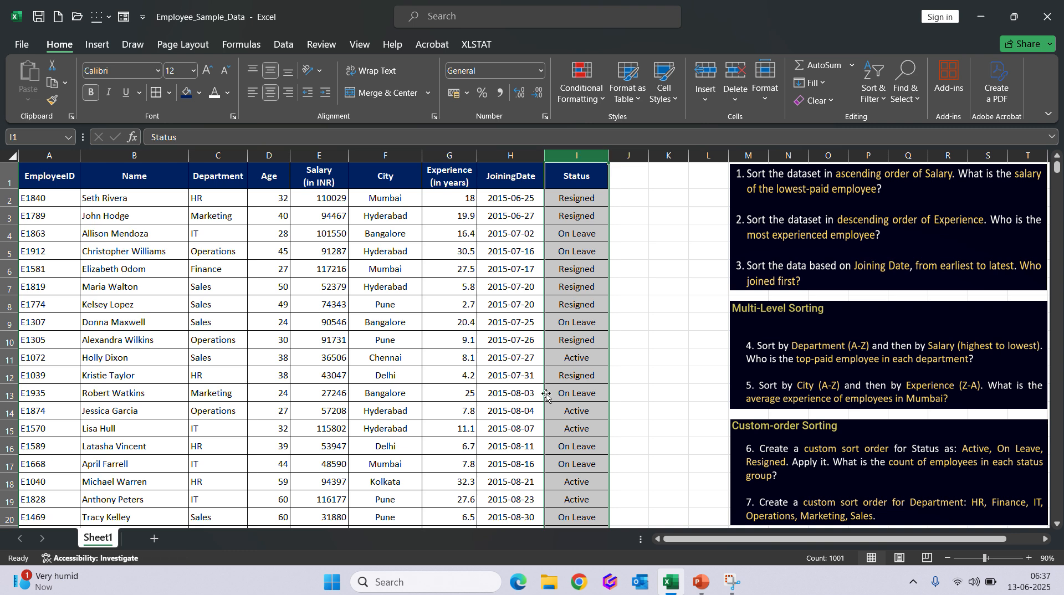
pyautogui.click(514, 355)
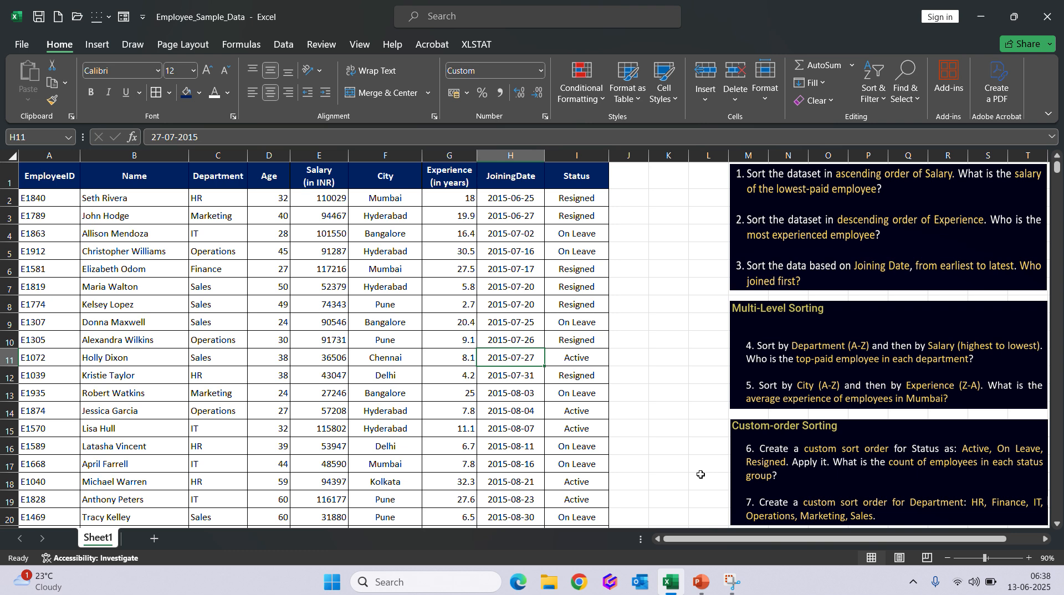
pyautogui.click(436, 183)
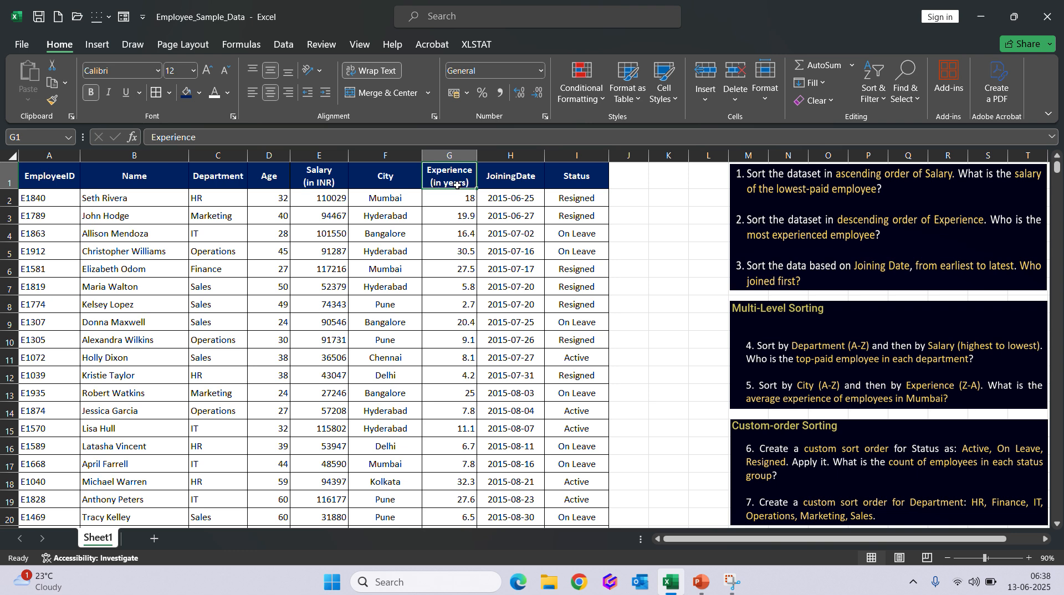
# Start a custom sort of the employee table with Status as the sort column.
pyautogui.click(345, 273)
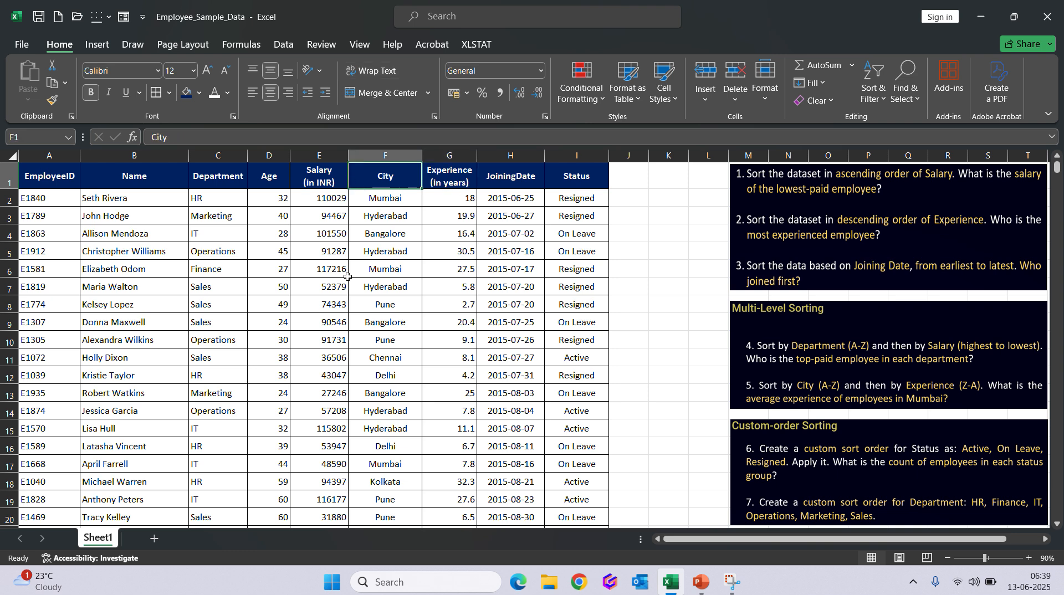
pyautogui.click(879, 92)
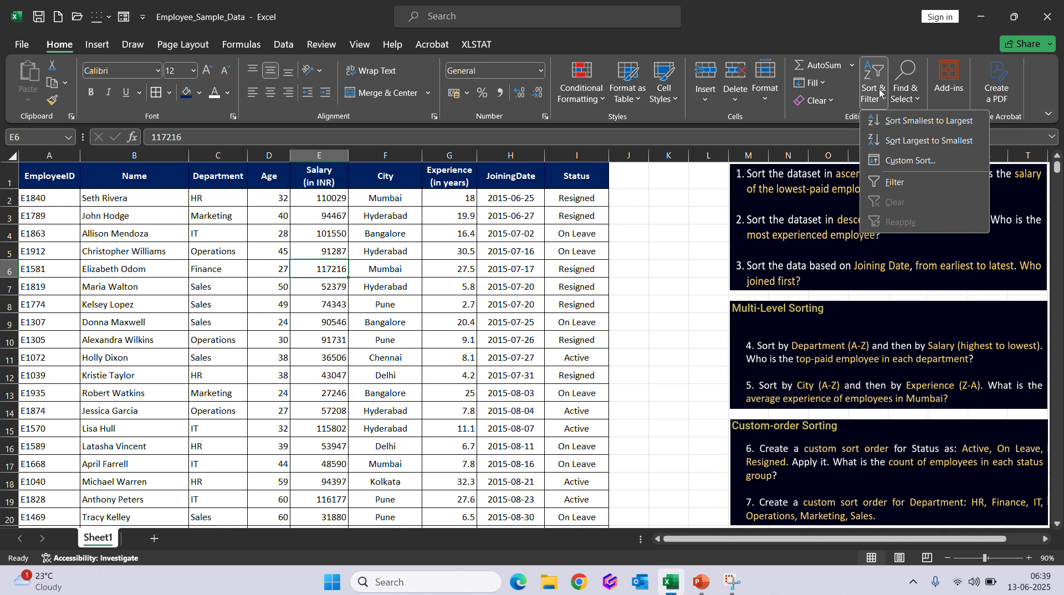
pyautogui.click(937, 165)
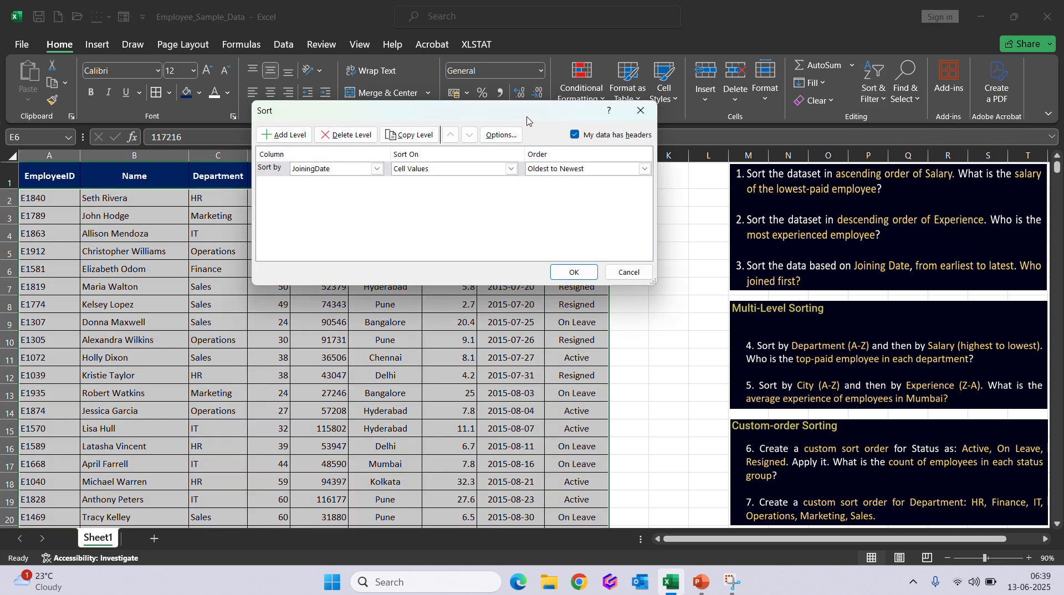
pyautogui.moveTo(526, 116); pyautogui.dragTo(420, 202)
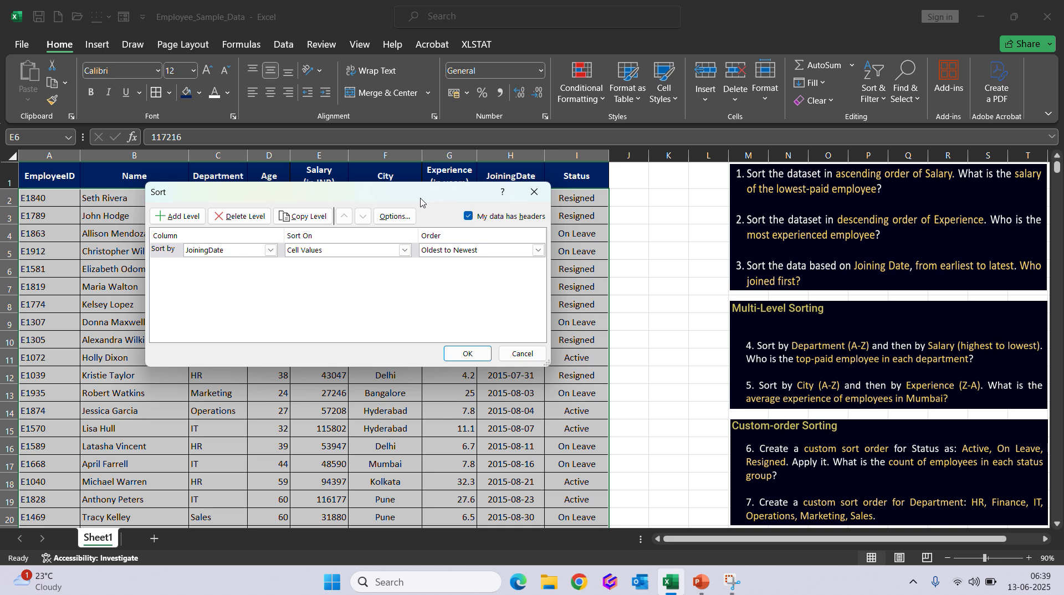
pyautogui.click(256, 253)
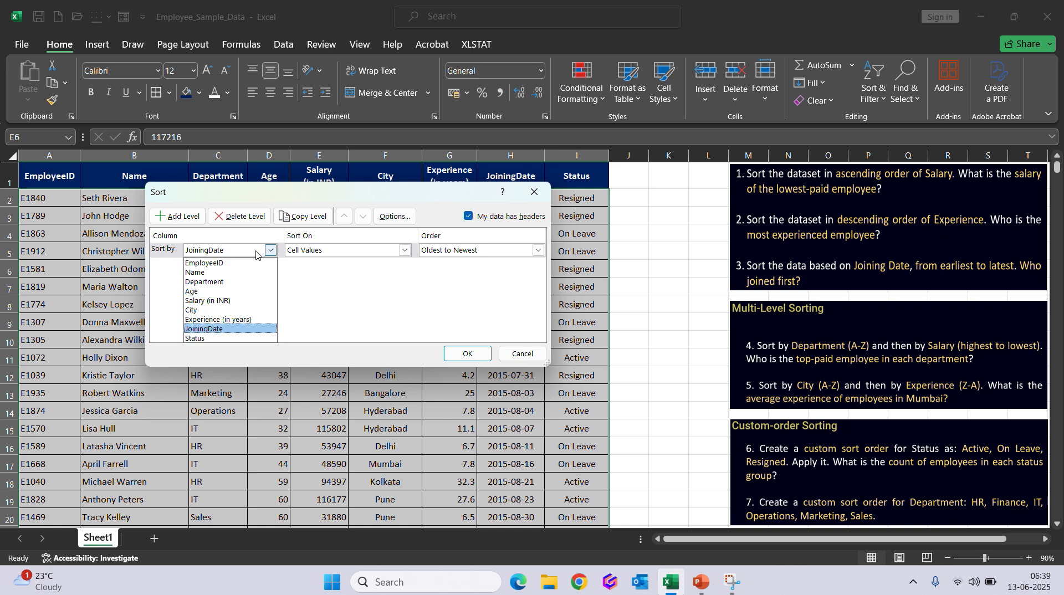
pyautogui.click(241, 339)
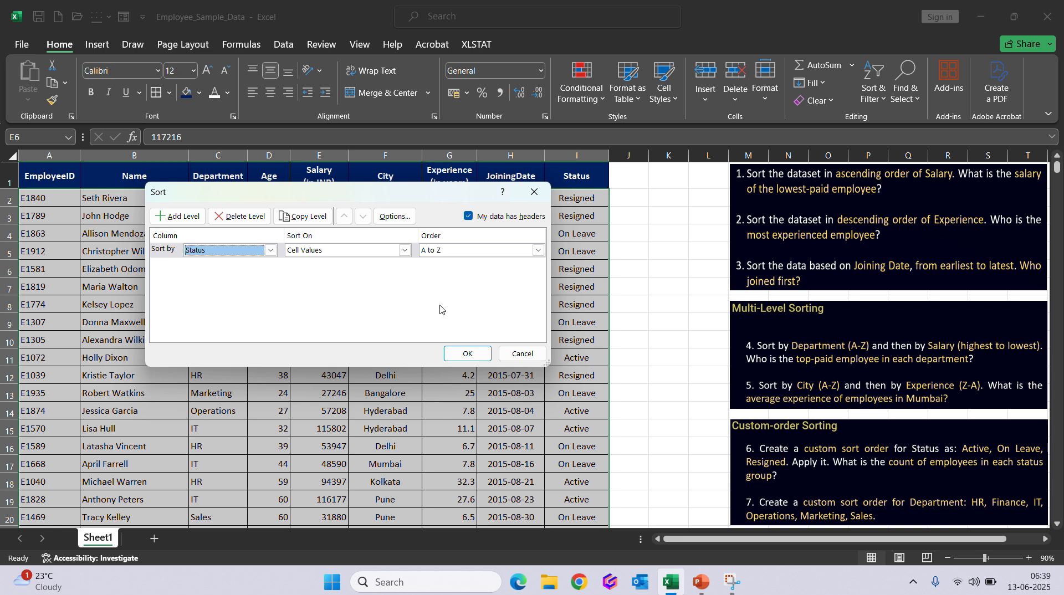
# Define a custom list for the Status sort order with the entries Active, On Leave, Resigned.
pyautogui.click(528, 252)
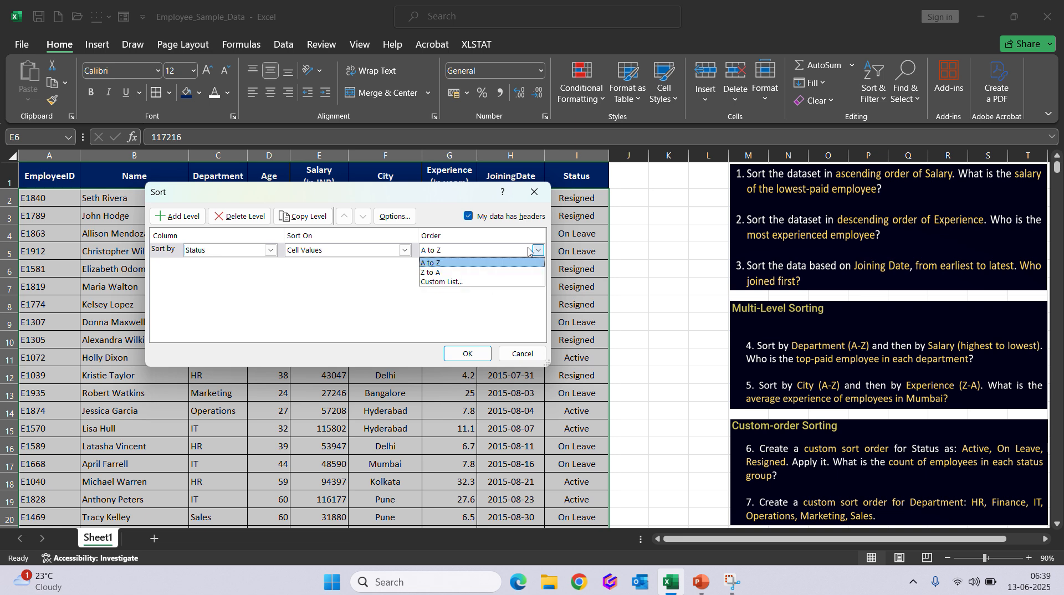
pyautogui.click(454, 283)
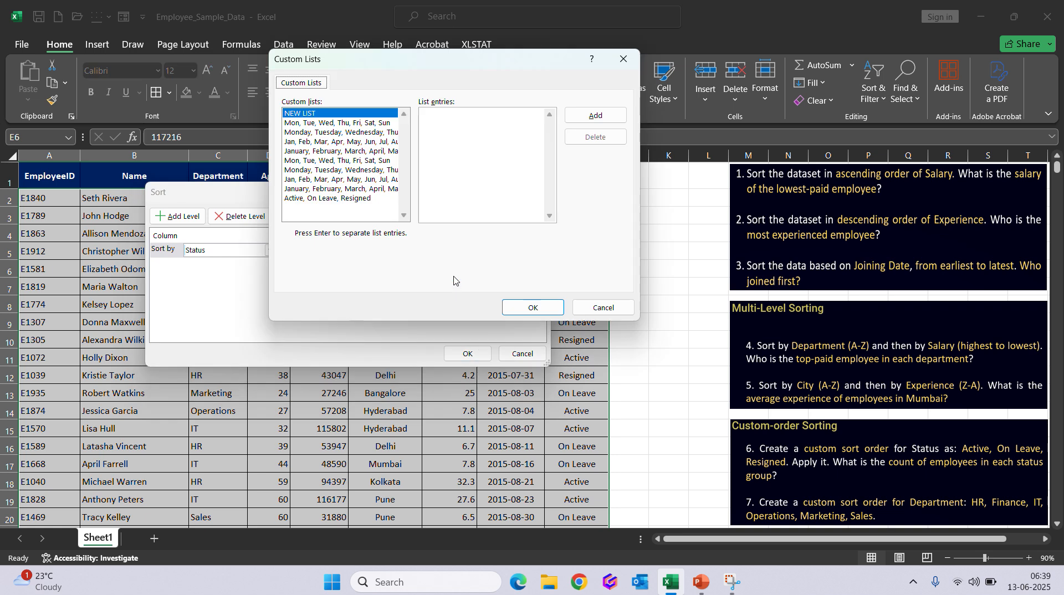
pyautogui.click(476, 130)
pyautogui.write('Ac')
pyautogui.write('tive')
pyautogui.write(', On Leav')
pyautogui.write('ve')
pyautogui.write(' Resig')
pyautogui.write('n')
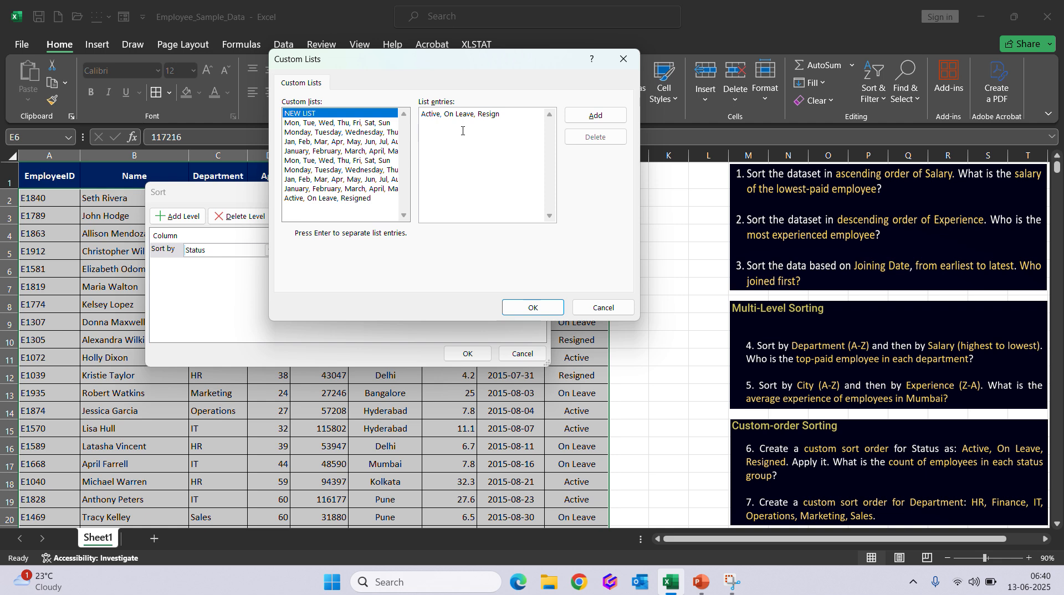
pyautogui.write('ed')
pyautogui.click(605, 121)
# Choose the Active, On Leave, Resigned list as the Status order and apply the sort.
pyautogui.click(320, 198)
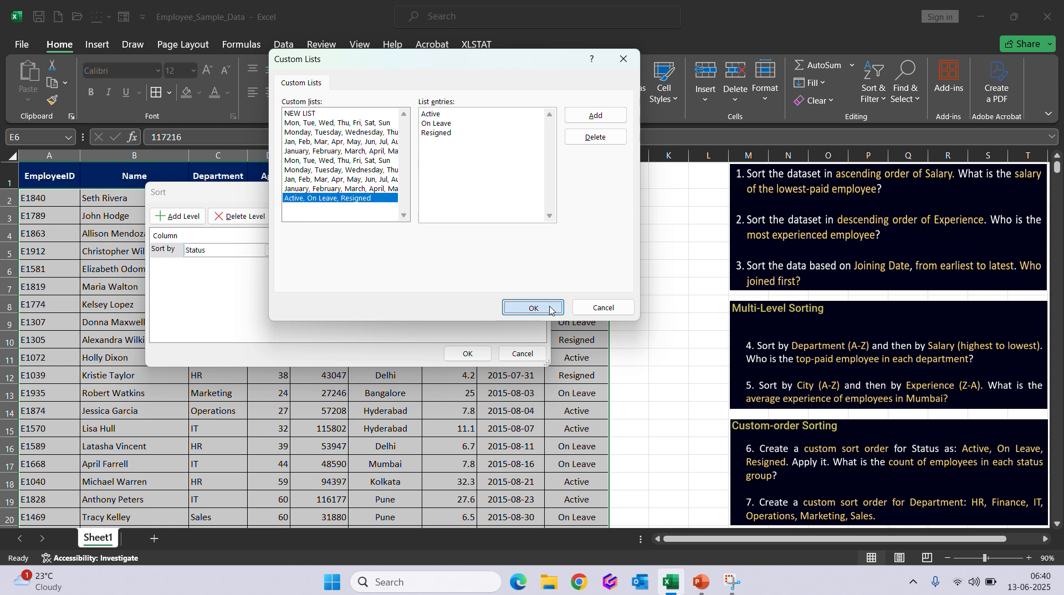
pyautogui.click(532, 308)
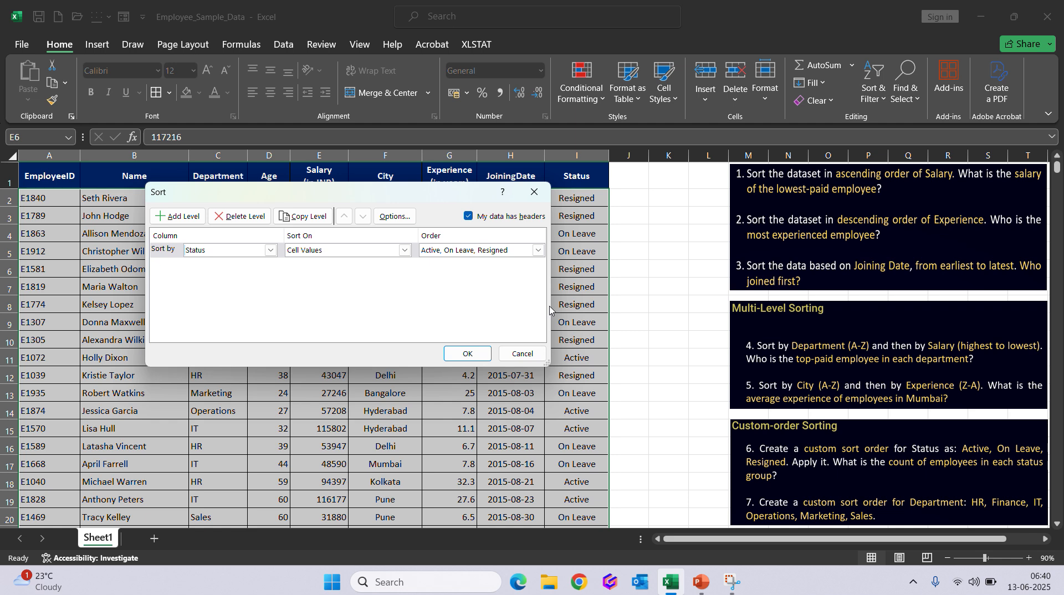
pyautogui.click(465, 355)
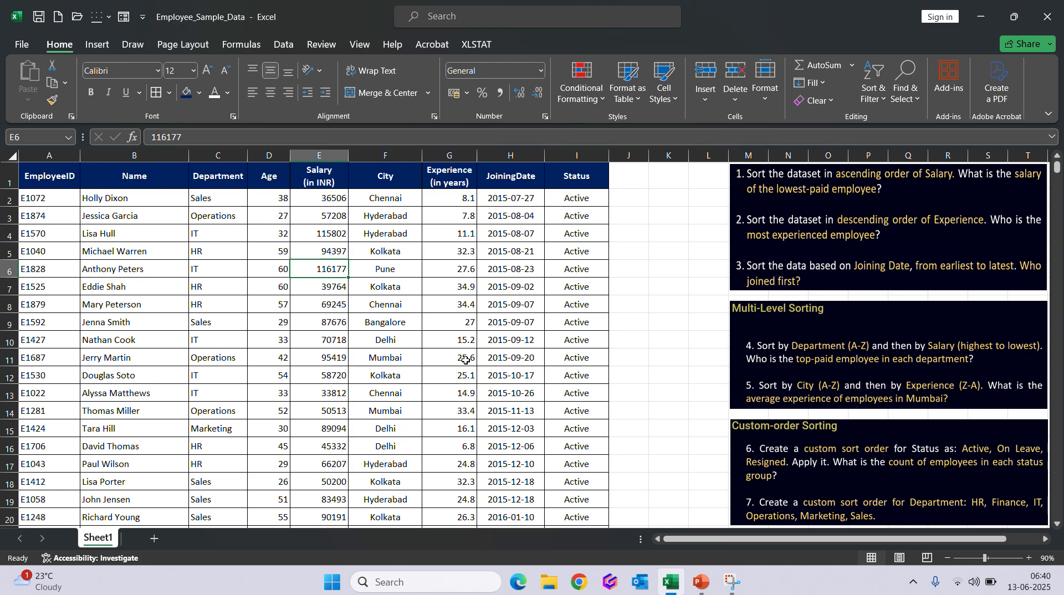
# Examine the Status groups from Active through On Leave to Resigned, returning to the table's first rows.
pyautogui.scroll(-20, 465, 361)
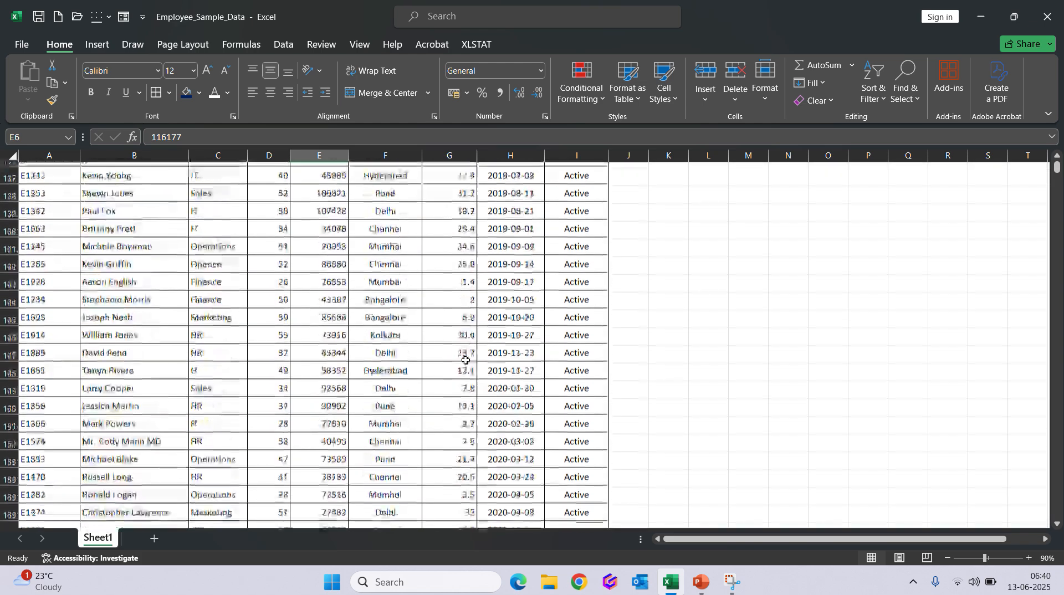
pyautogui.scroll(-20, 466, 360)
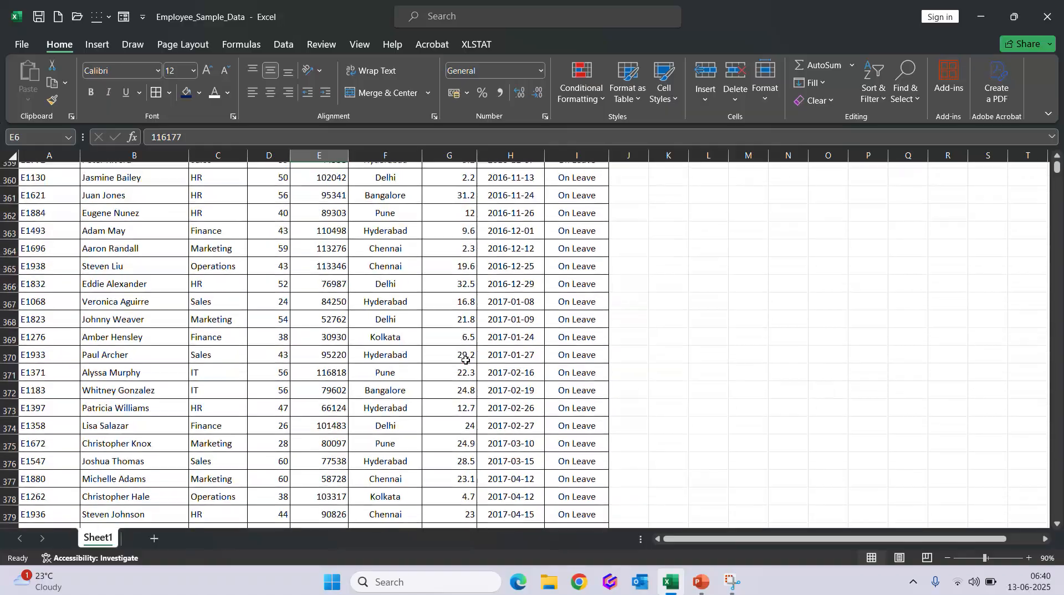
pyautogui.scroll(-20, 466, 361)
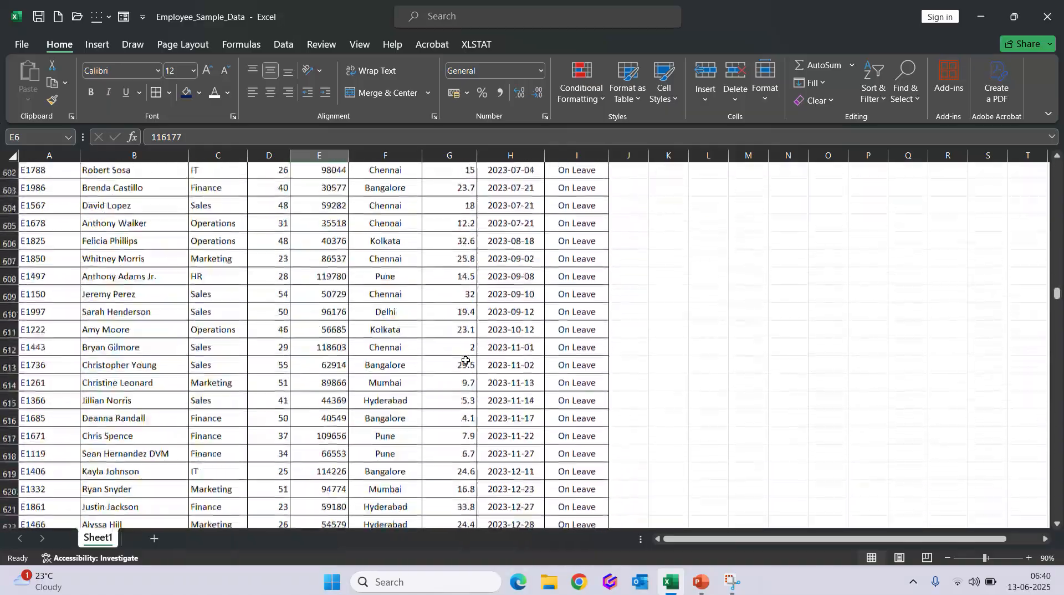
pyautogui.scroll(20, 466, 361)
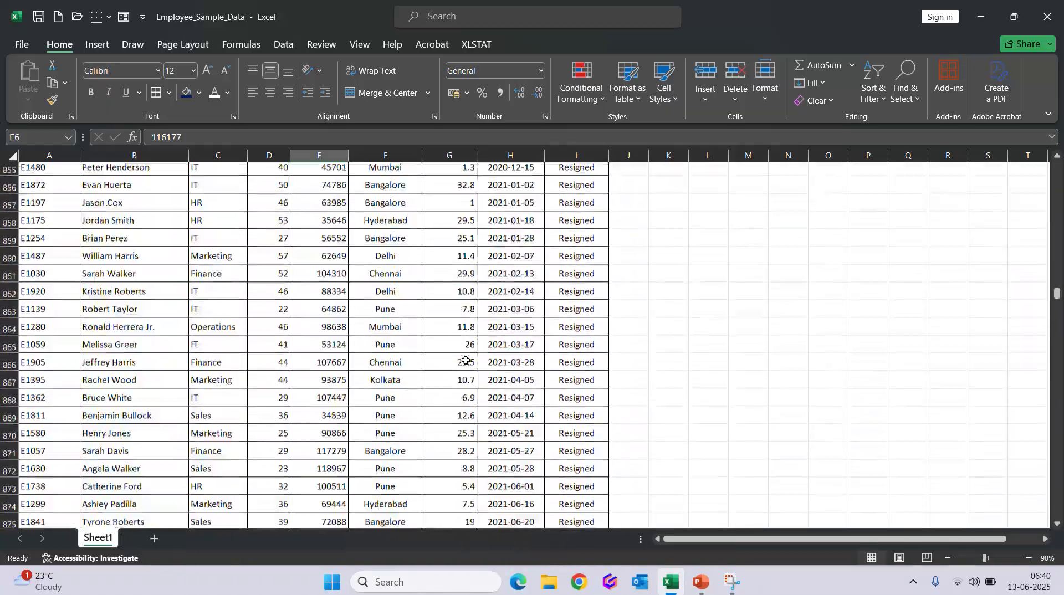
pyautogui.scroll(20, 466, 360)
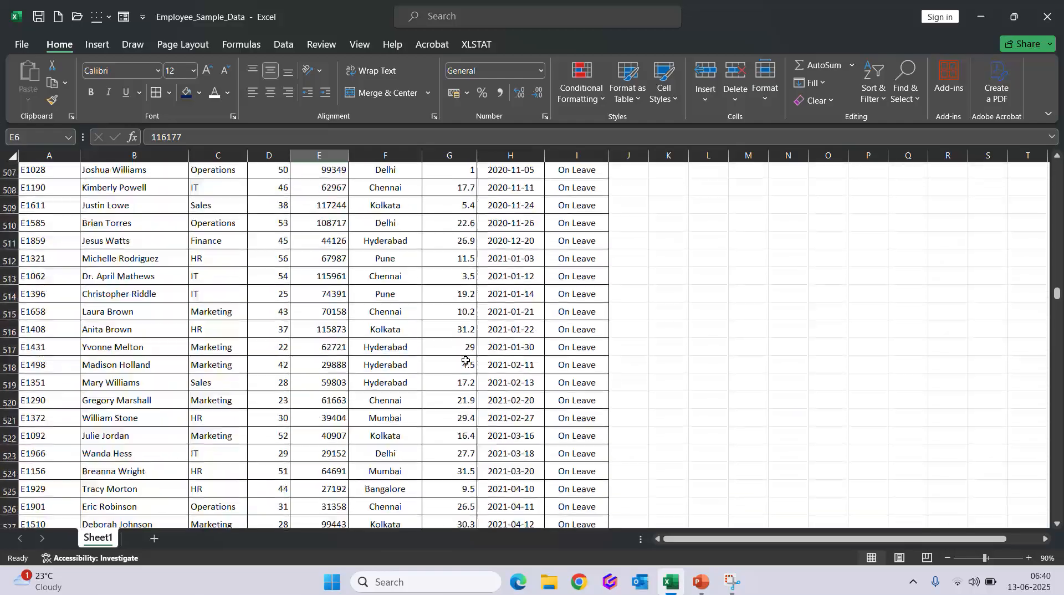
pyautogui.scroll(20, 466, 360)
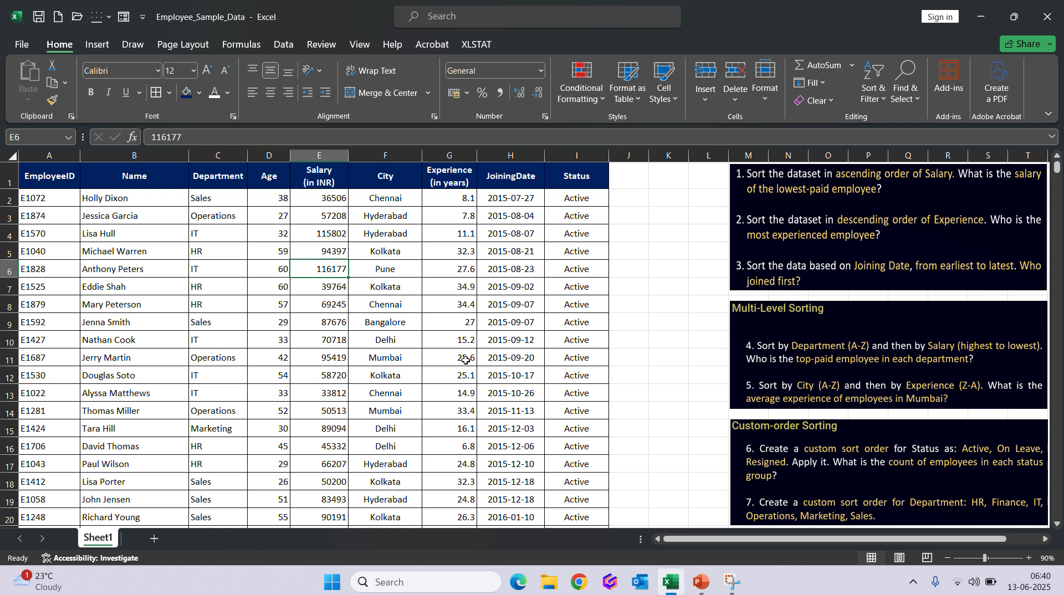
# Undo the custom-order sort by Status.
pyautogui.click(466, 361)
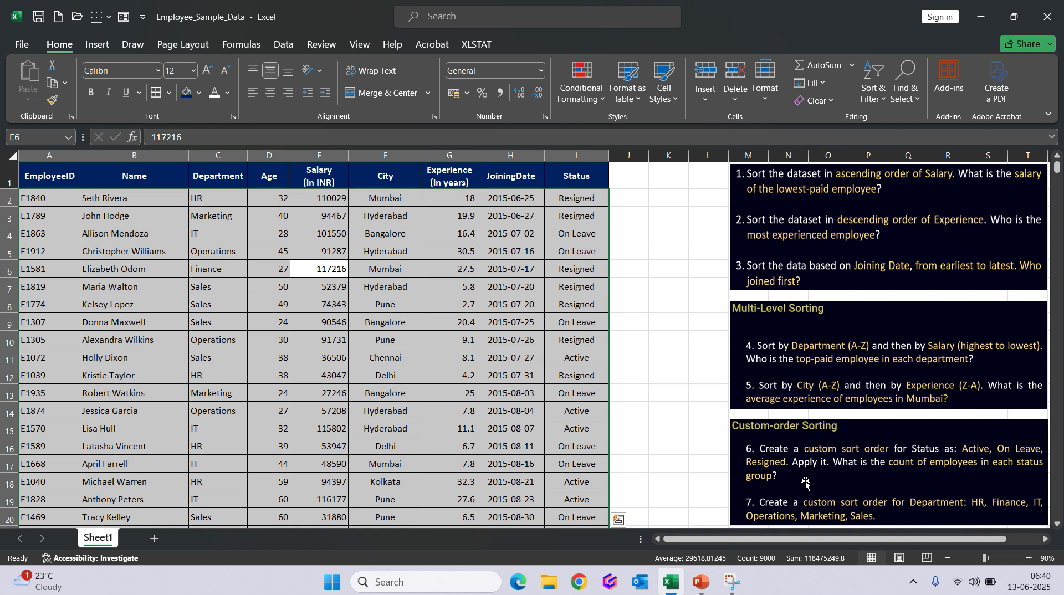
pyautogui.click(577, 198)
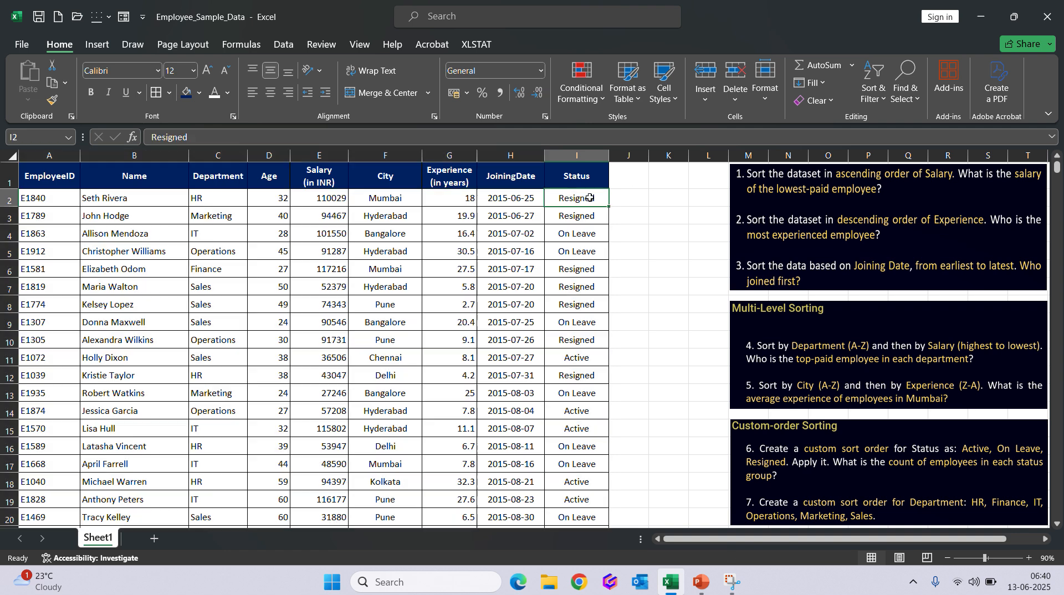
# Start a new custom sort of the employee table with Department as the sort column.
pyautogui.click(365, 227)
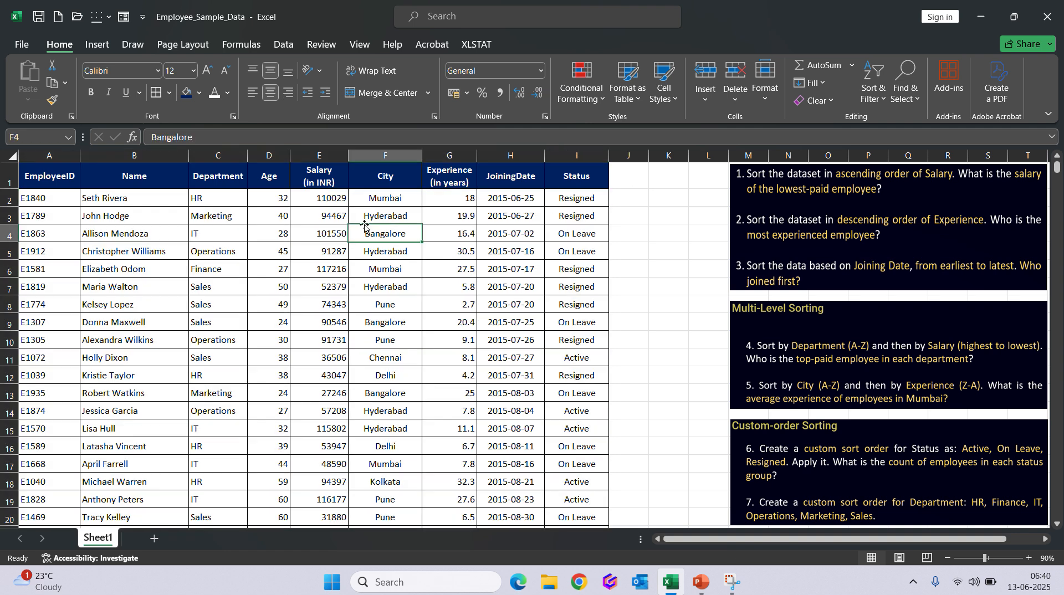
pyautogui.click(877, 94)
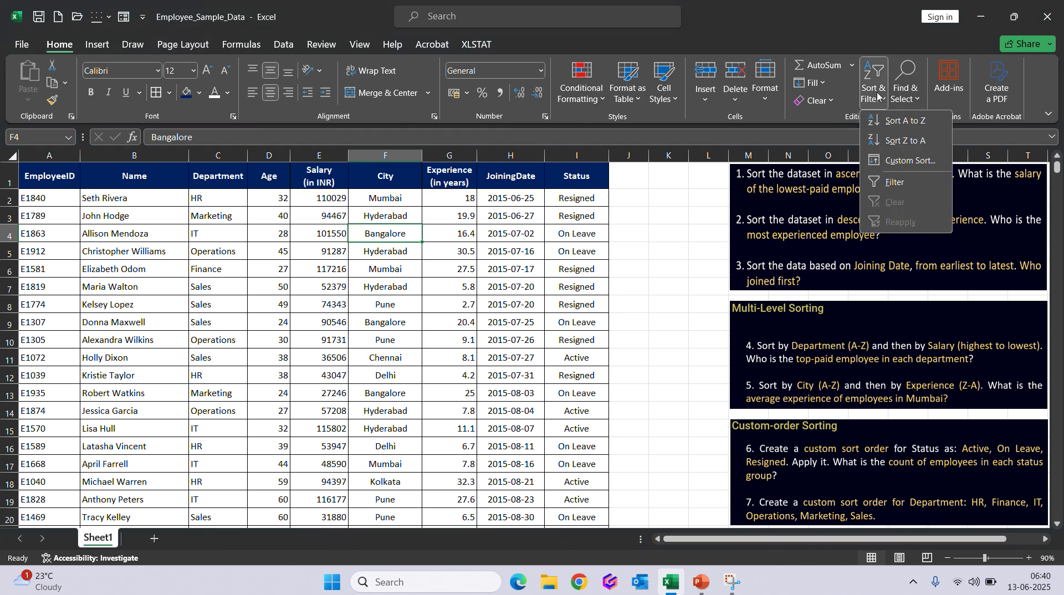
pyautogui.click(909, 161)
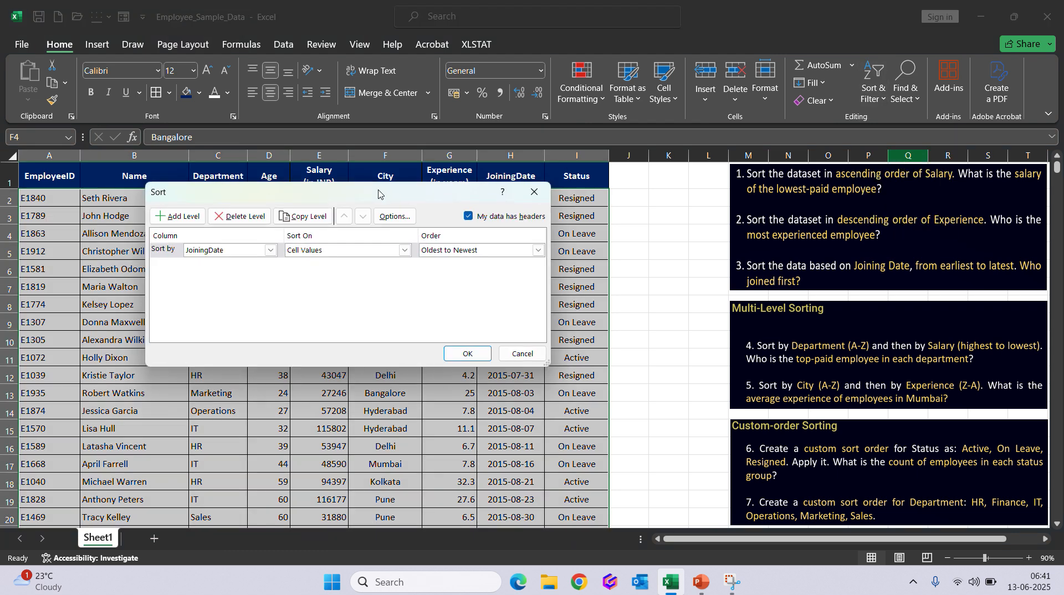
pyautogui.click(249, 252)
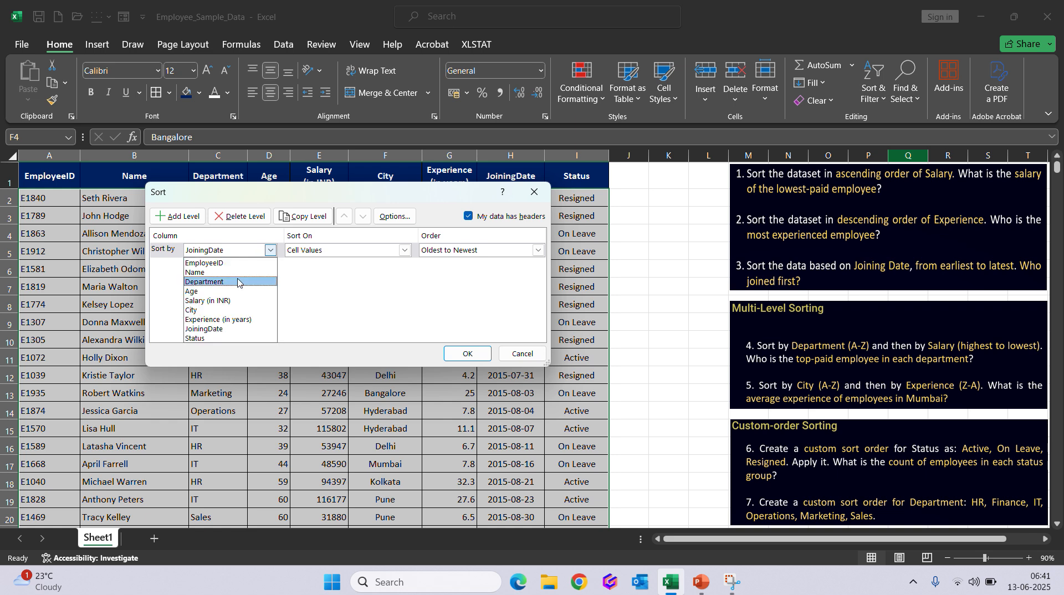
pyautogui.click(238, 281)
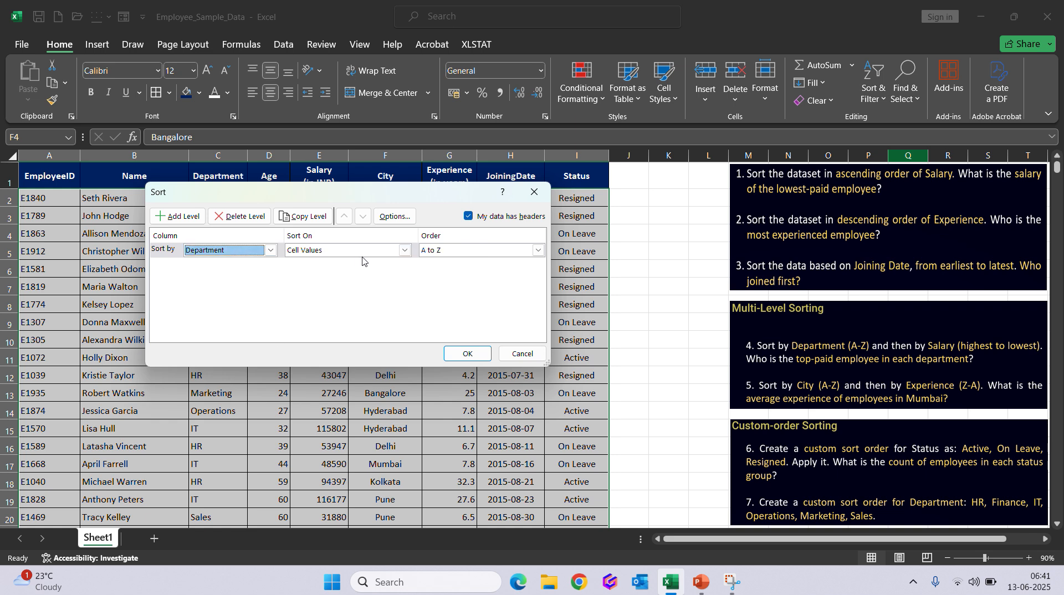
# Open the custom lists for the Department order and permanently delete the Active, On Leave, Resigned list.
pyautogui.click(471, 251)
pyautogui.click(465, 282)
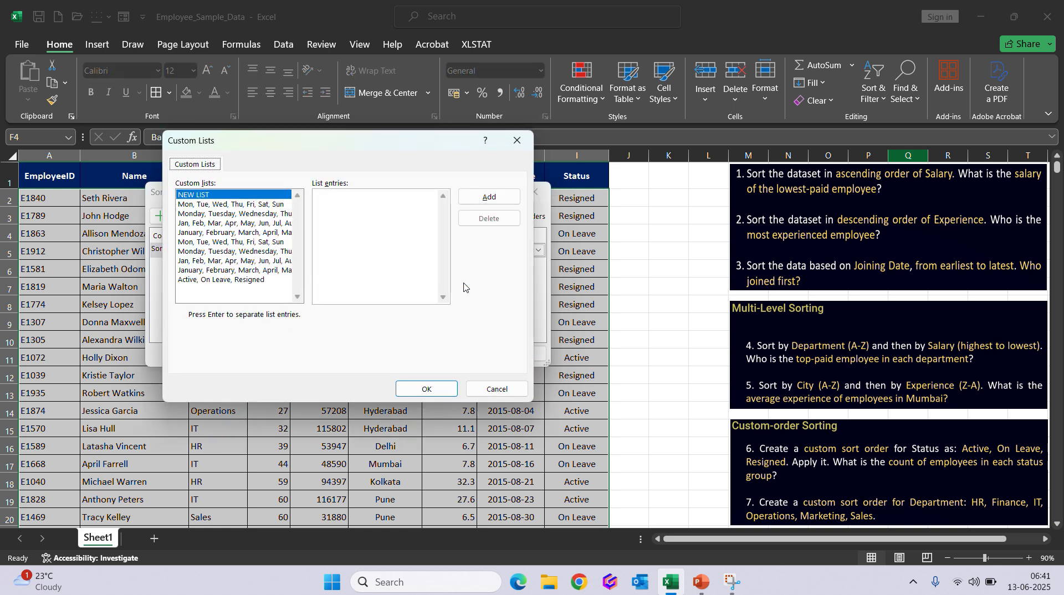
pyautogui.click(347, 209)
pyautogui.click(210, 281)
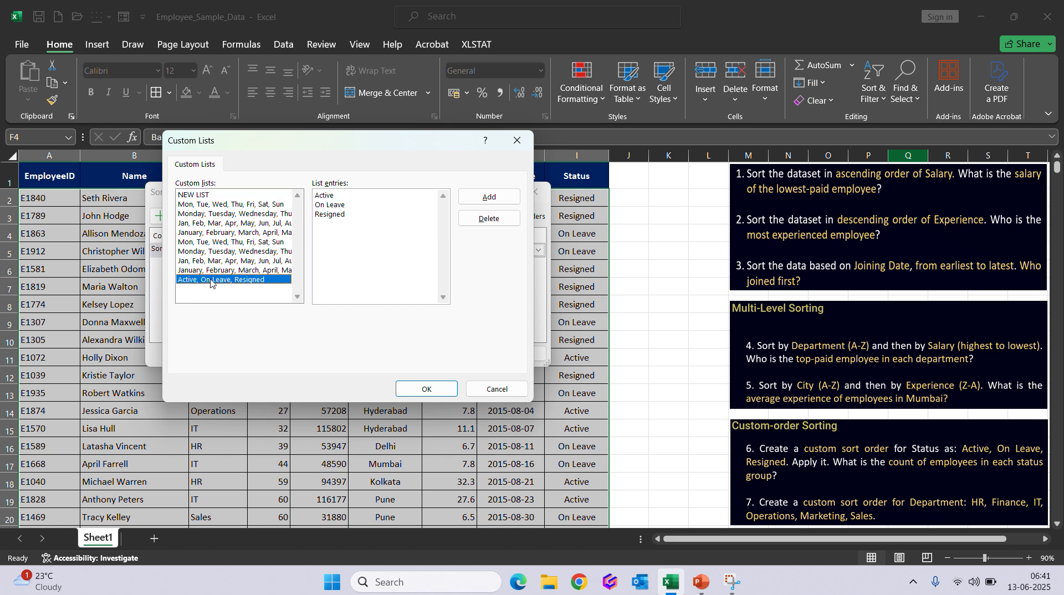
pyautogui.click(506, 221)
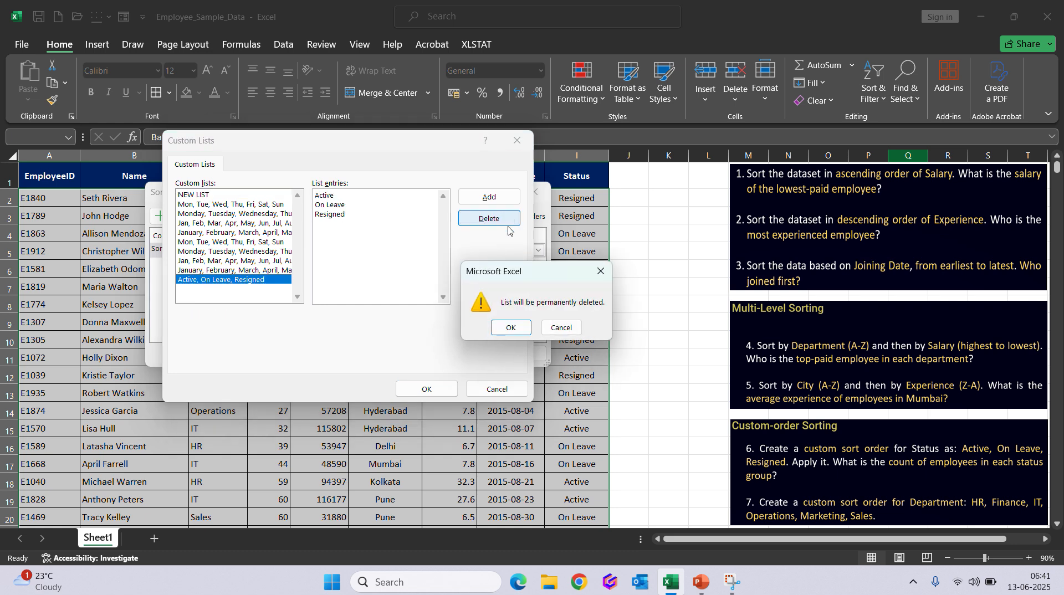
pyautogui.click(513, 329)
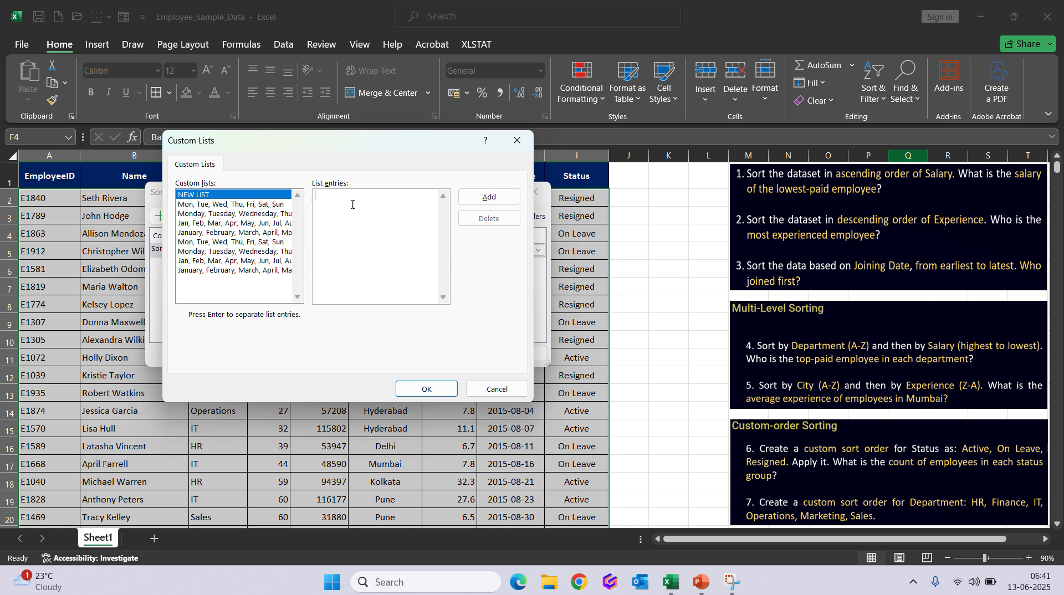
# Create the custom order HR, Finance, IT, Operations, Marketing, Sales for Department and apply the sort.
pyautogui.click(373, 206)
pyautogui.write('Hr, Finance, IT, Operations, Marketing, Sales')
pyautogui.click(427, 389)
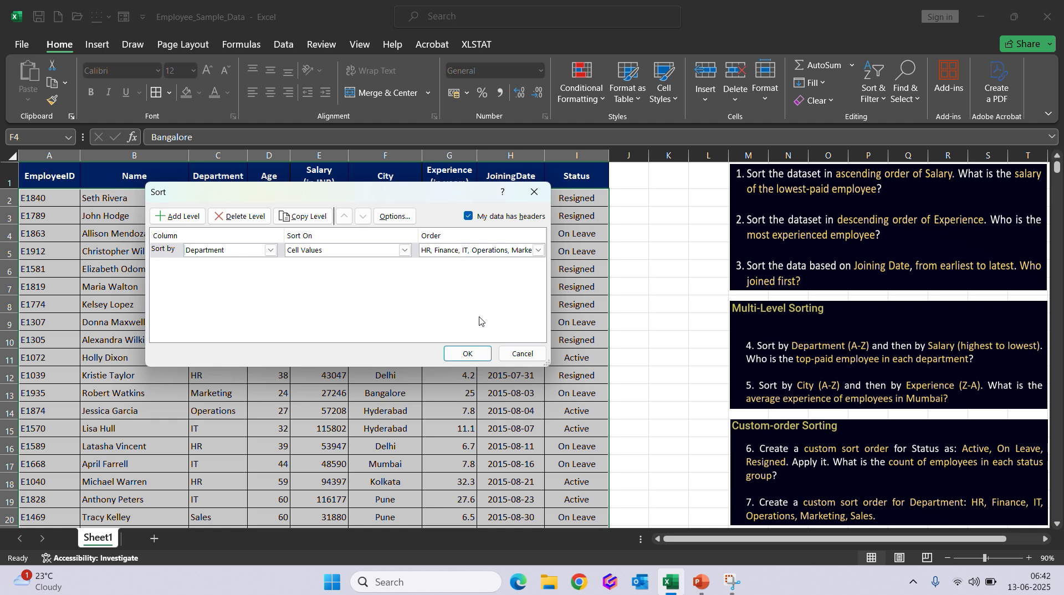
pyautogui.click(466, 355)
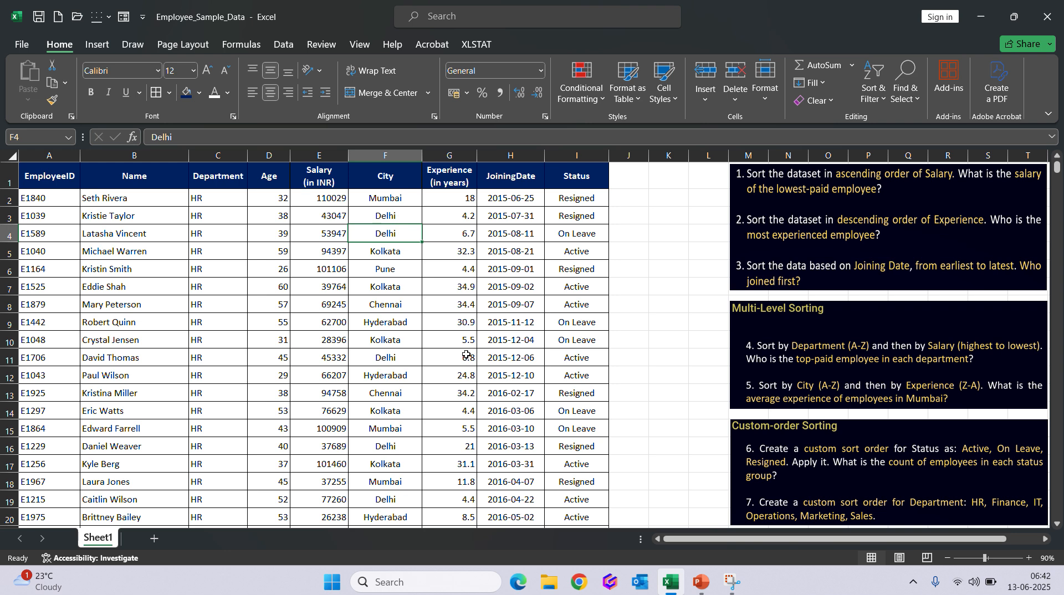
# Check the order of the department groups down the whole Department column, then return to its first data row.
pyautogui.click(210, 154)
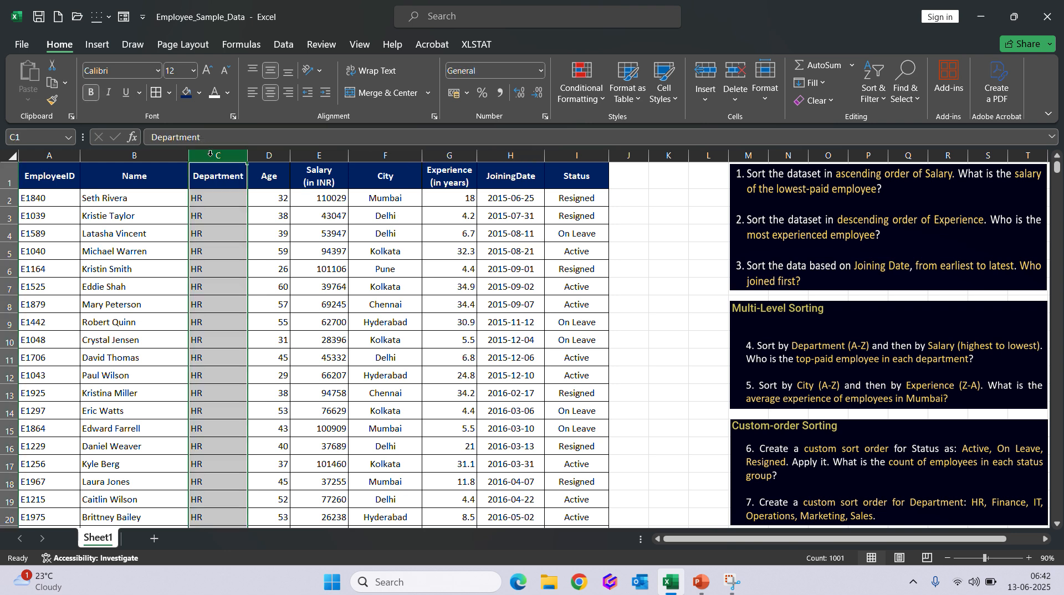
pyautogui.click(230, 271)
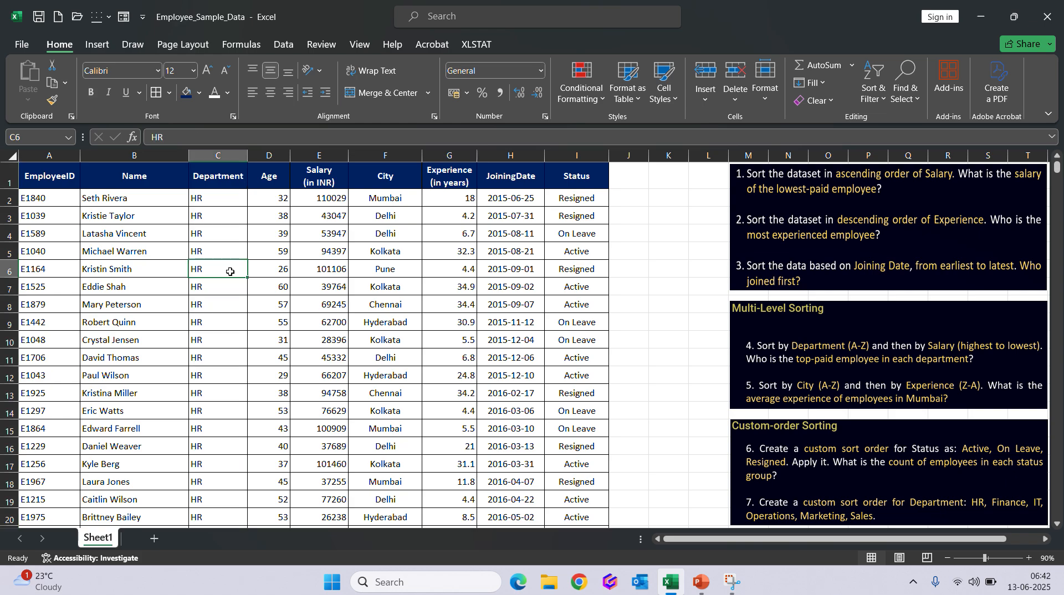
pyautogui.scroll(-4, 230, 271)
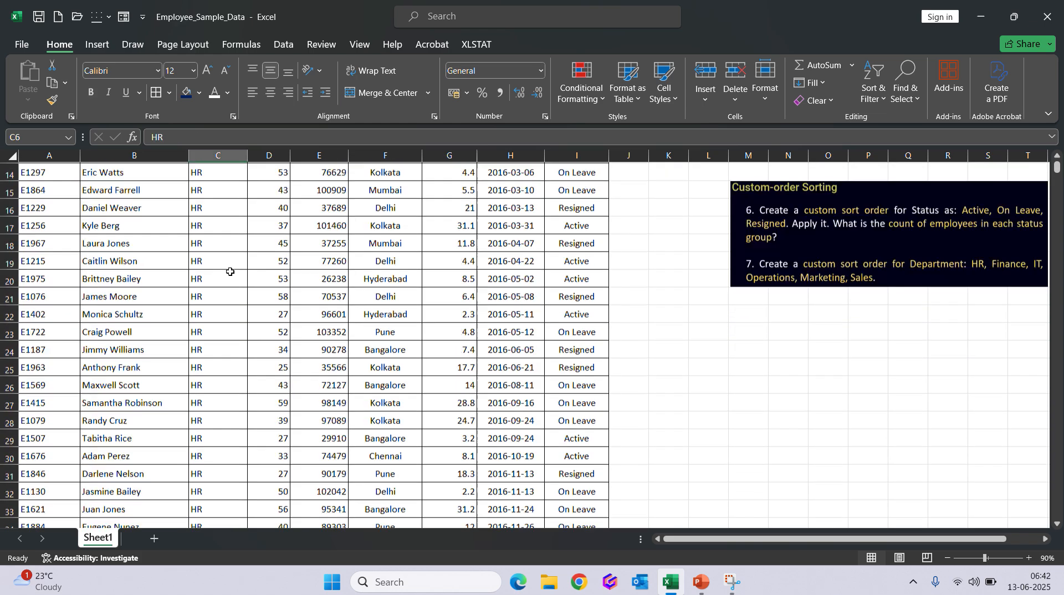
pyautogui.scroll(2, 230, 272)
pyautogui.scroll(-20, 230, 271)
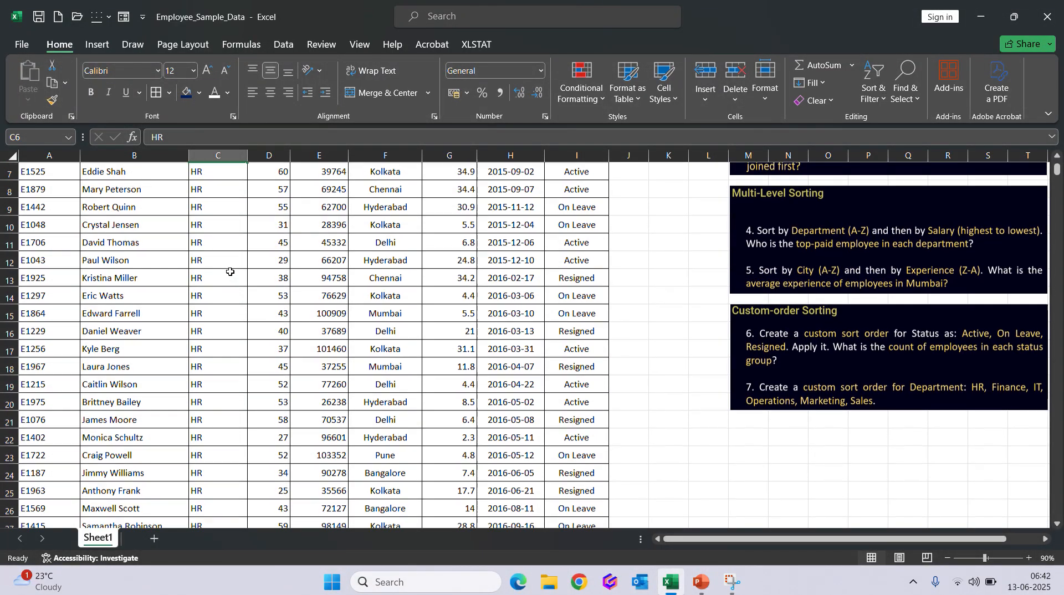
pyautogui.scroll(-20, 230, 271)
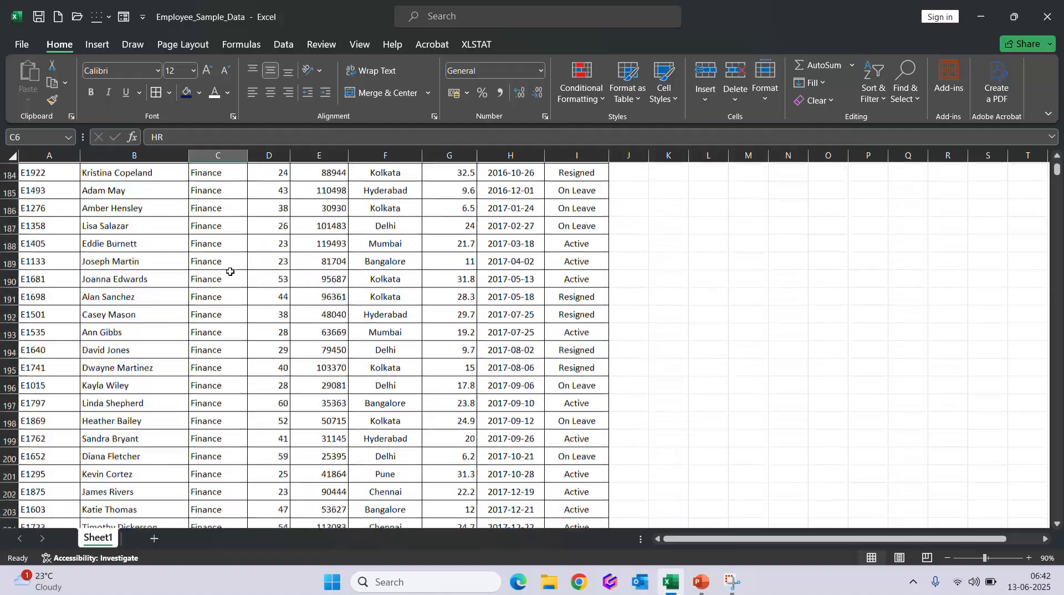
pyautogui.scroll(-20, 230, 272)
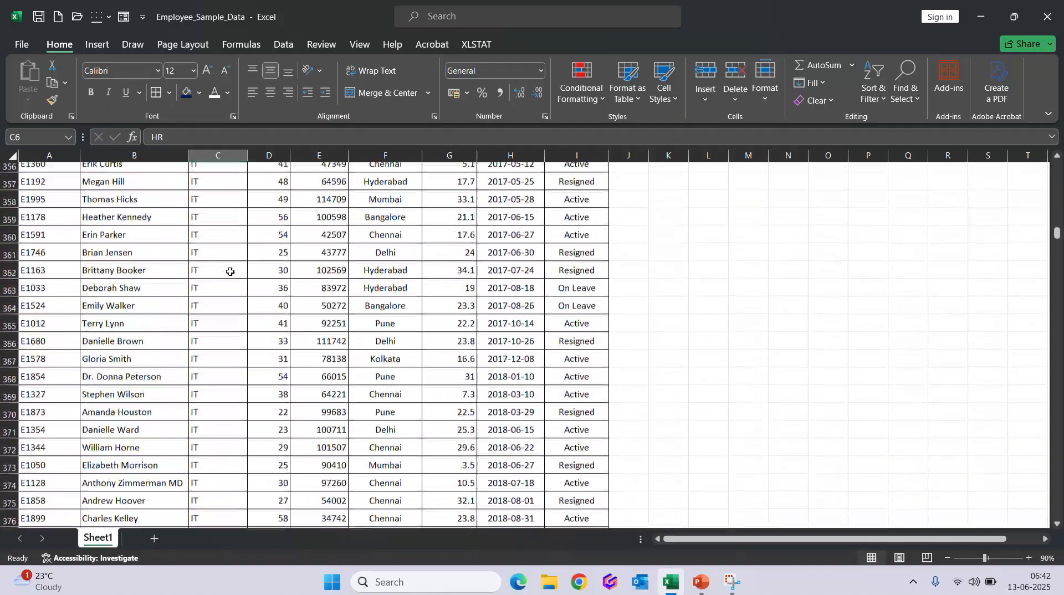
pyautogui.scroll(-20, 230, 271)
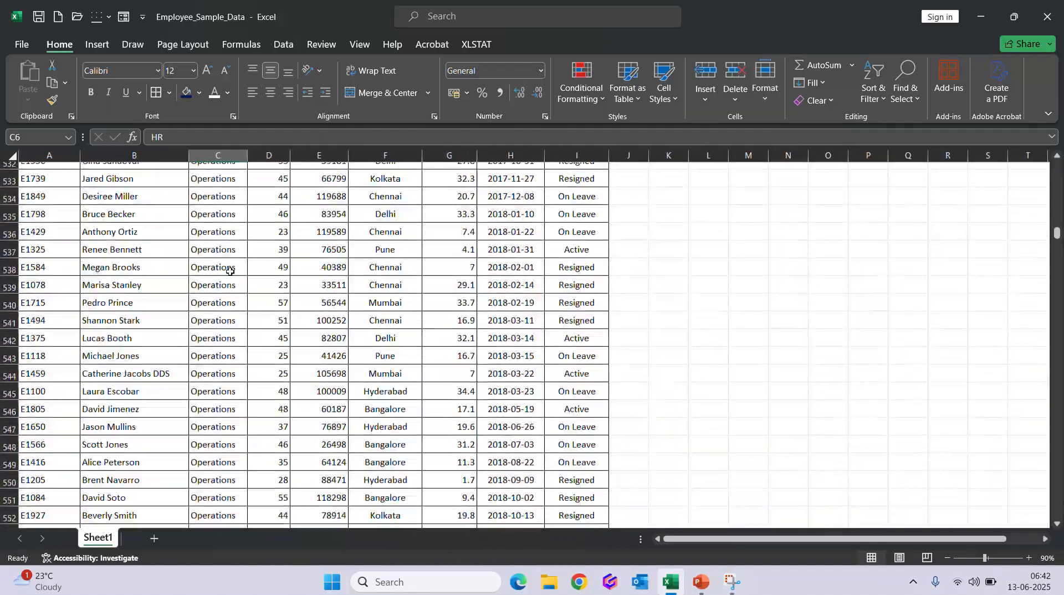
pyautogui.scroll(-20, 230, 272)
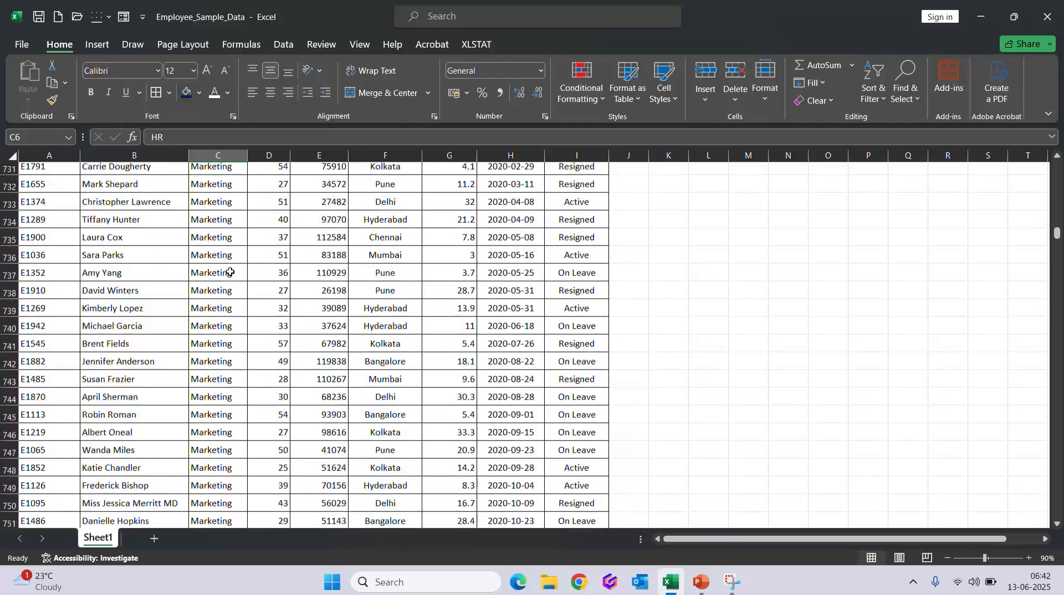
pyautogui.scroll(-2, 230, 271)
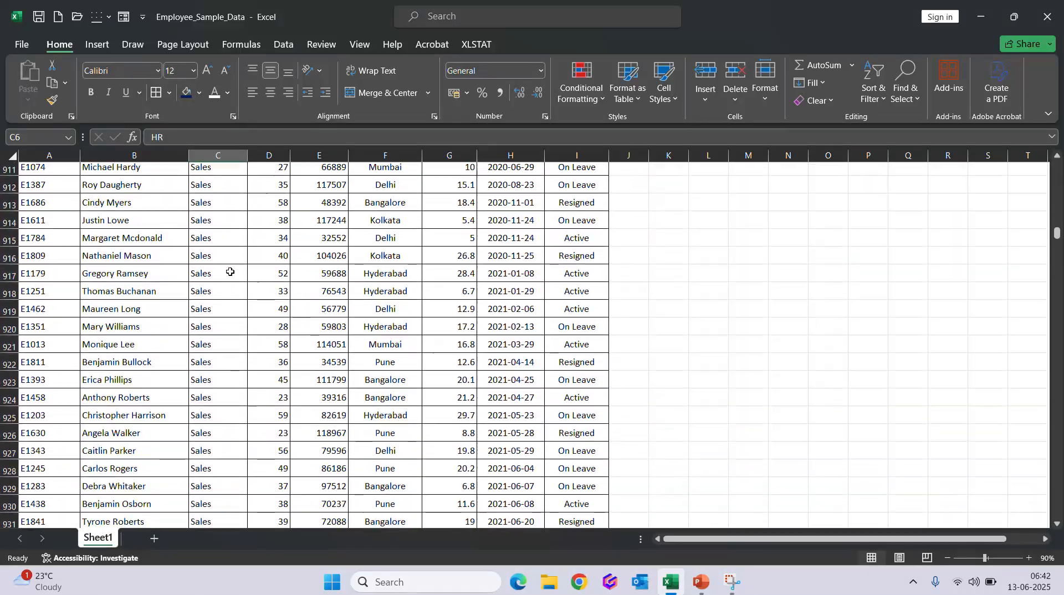
pyautogui.click(230, 272)
pyautogui.hotkey('ctrl', 'Up')
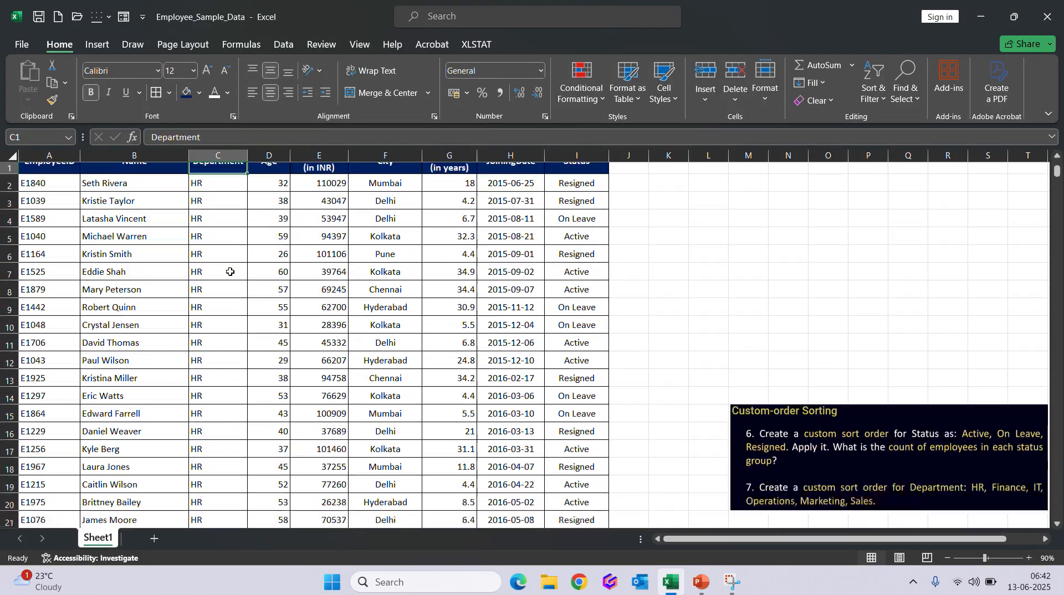
pyautogui.press('Down')
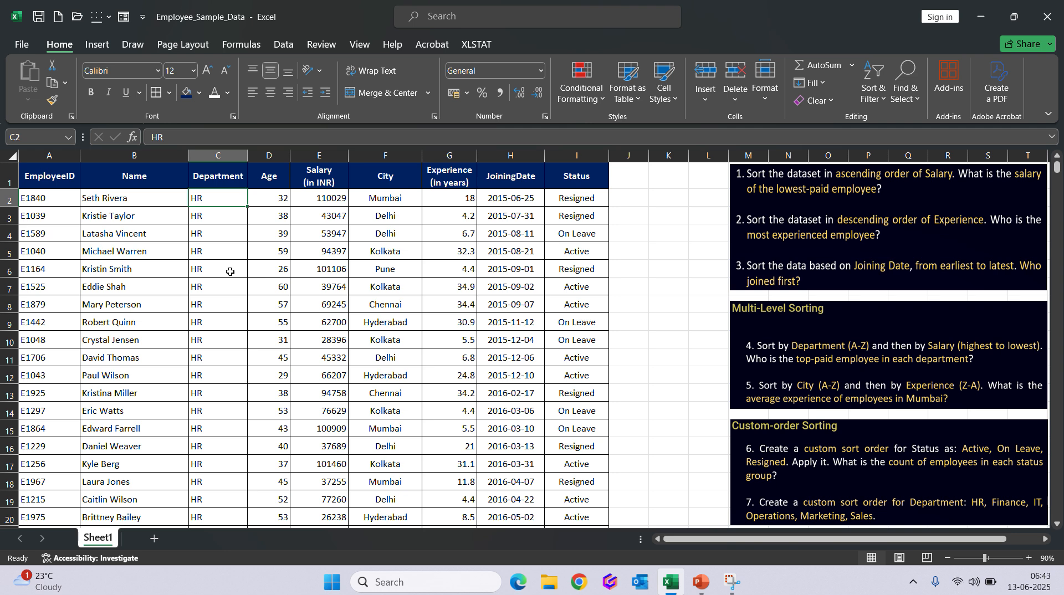
# Open the sorting and filtering options for the employee table.
pyautogui.click(876, 99)
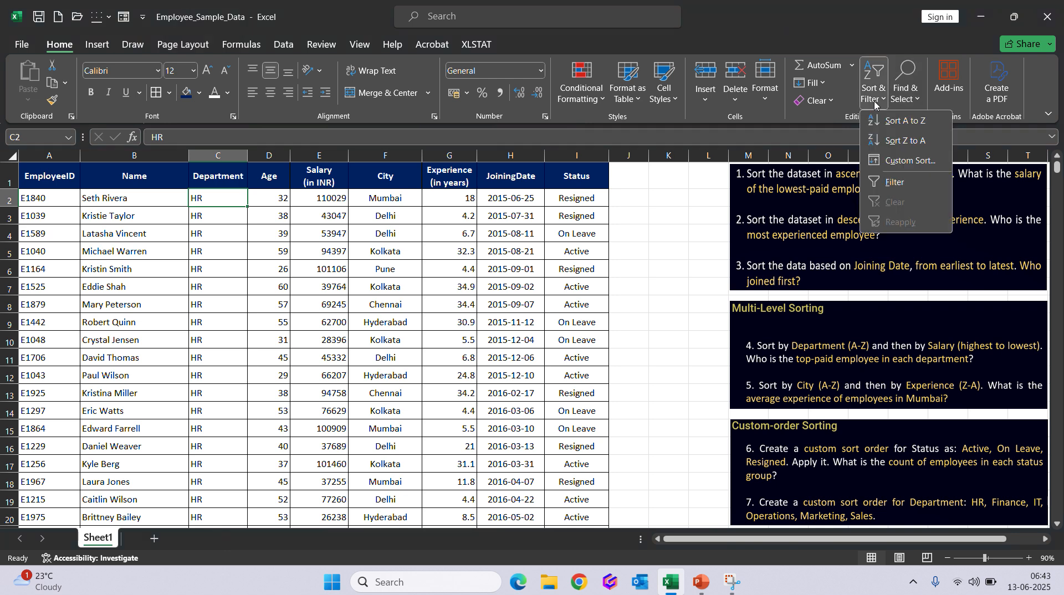